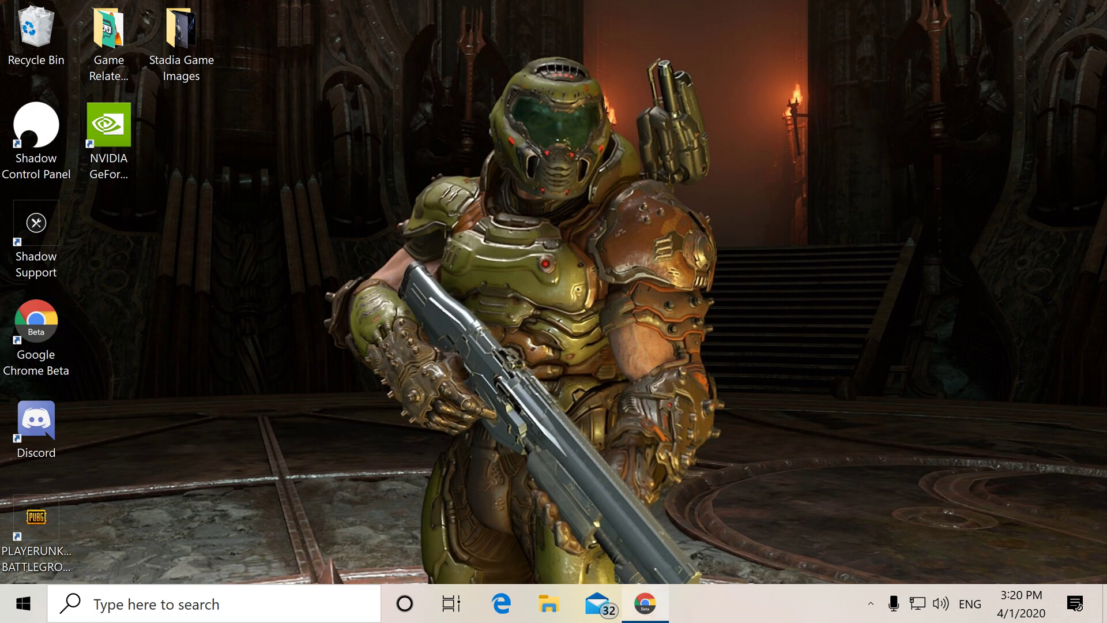
Step: Bring up the Chrome window and search Google for "stadia+ extension" in a new tab
{"action": "mouse_move", "coordinate": [645, 602]}
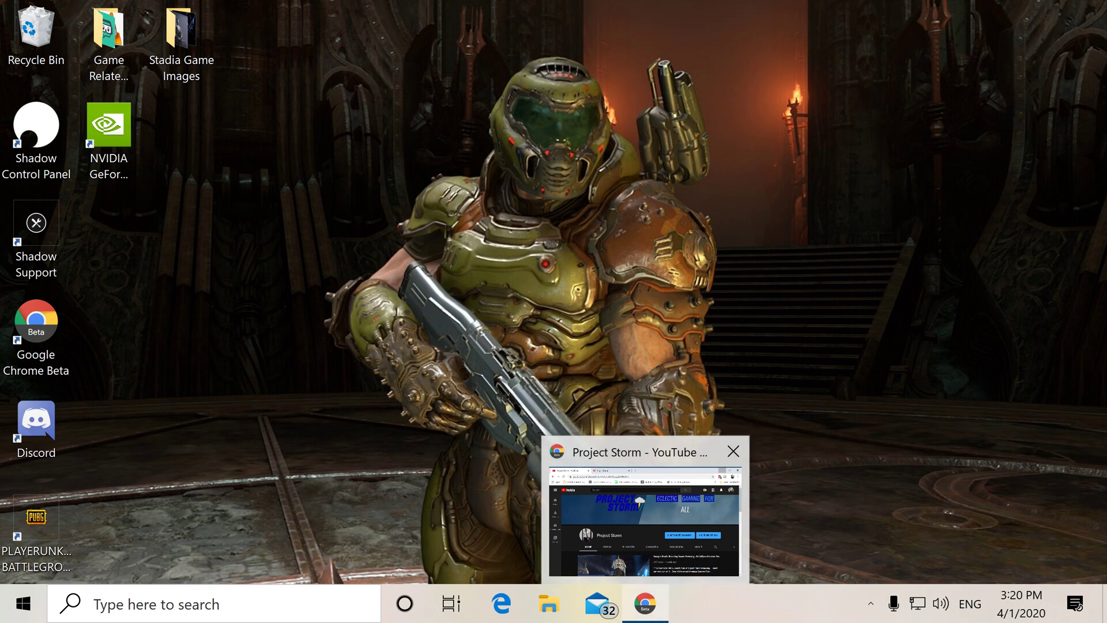
{"action": "left_click", "coordinate": [645, 602]}
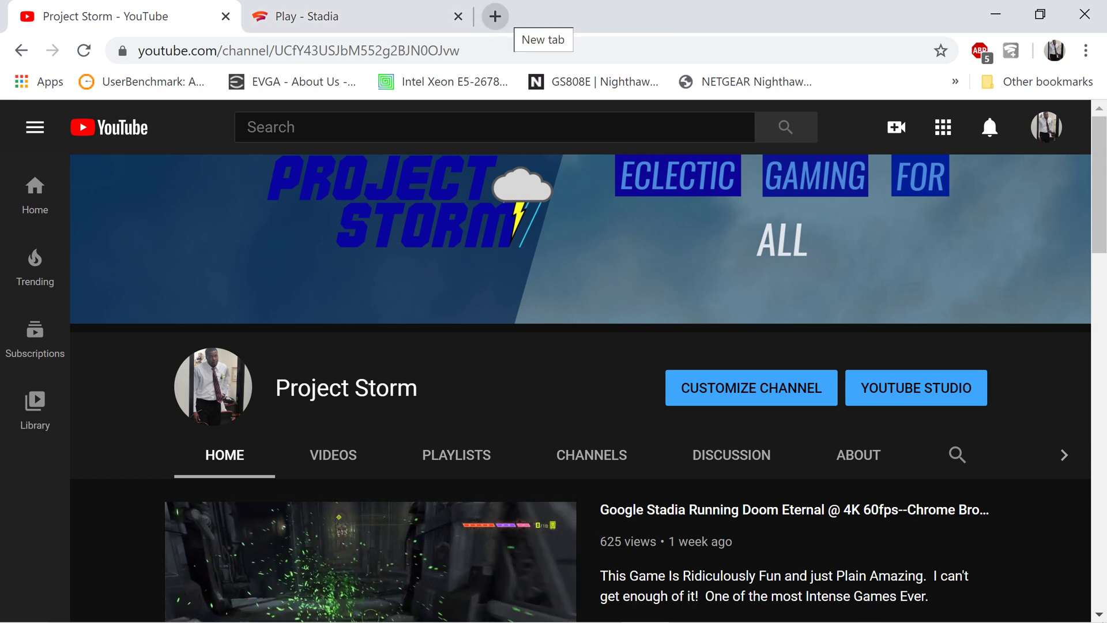
{"action": "left_click", "coordinate": [494, 16]}
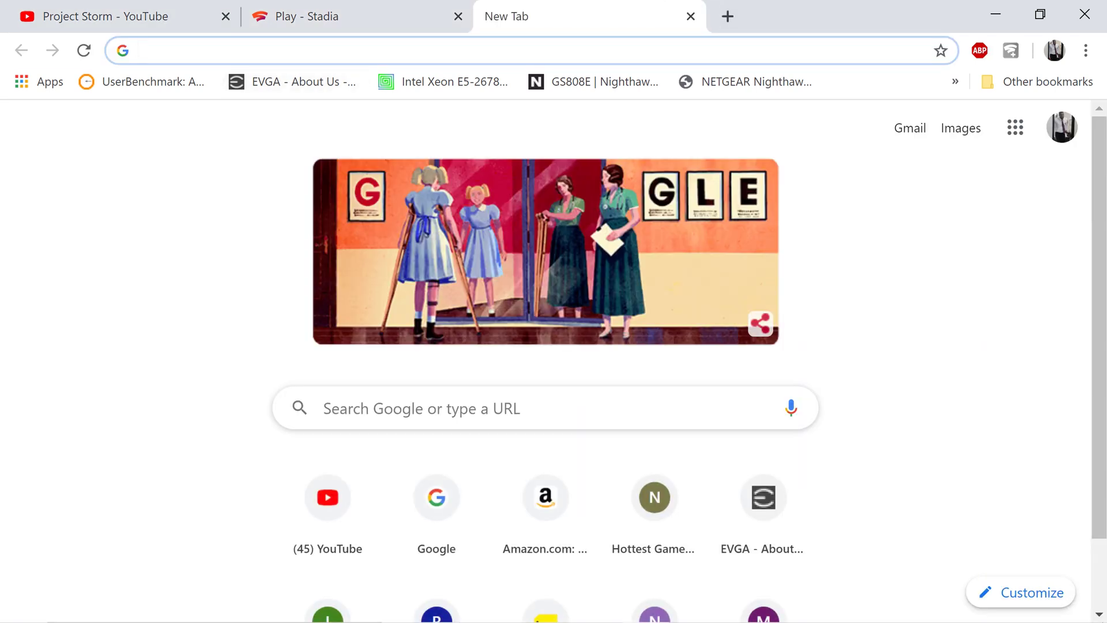
{"action": "type", "text": "Stai"}
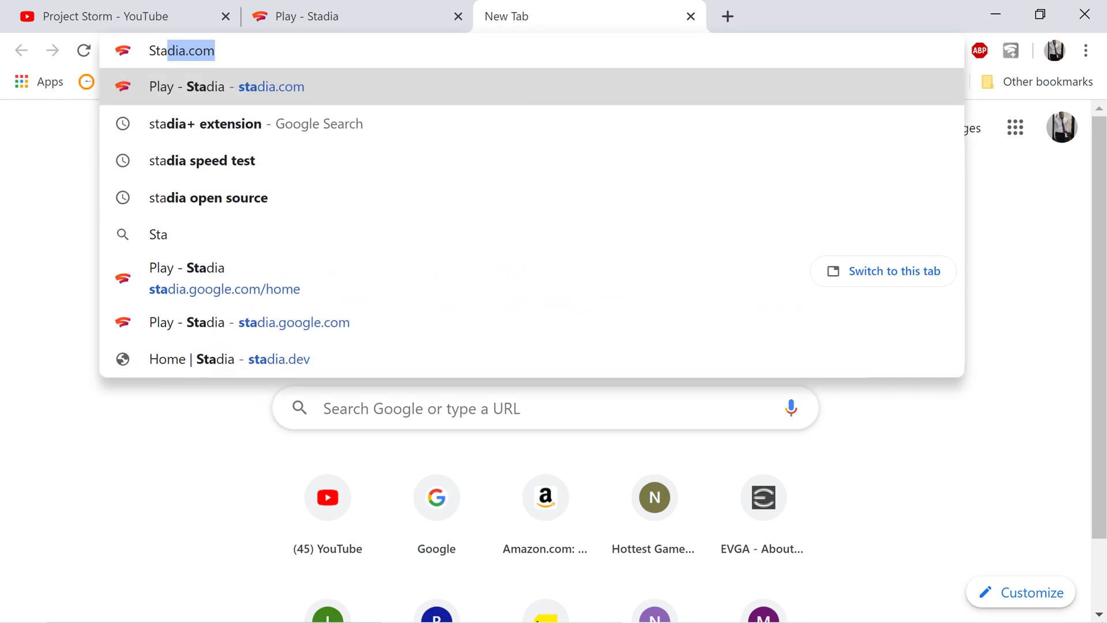
{"action": "key", "text": "BackSpace"}
{"action": "type", "text": "dia"}
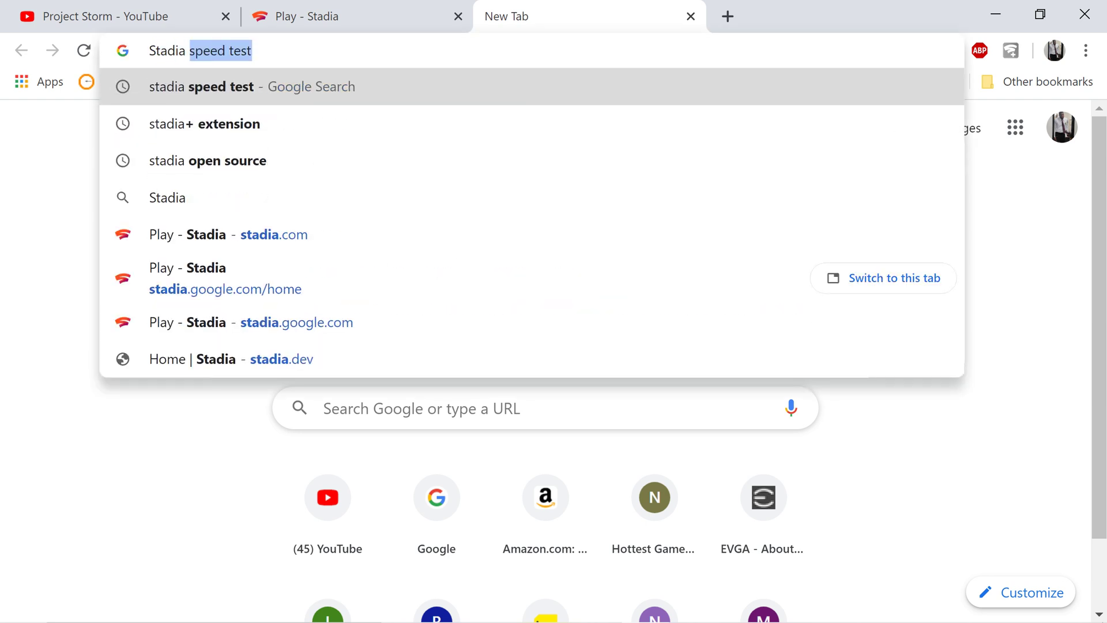
{"action": "key", "text": "BackSpace"}
{"action": "type", "text": "+"}
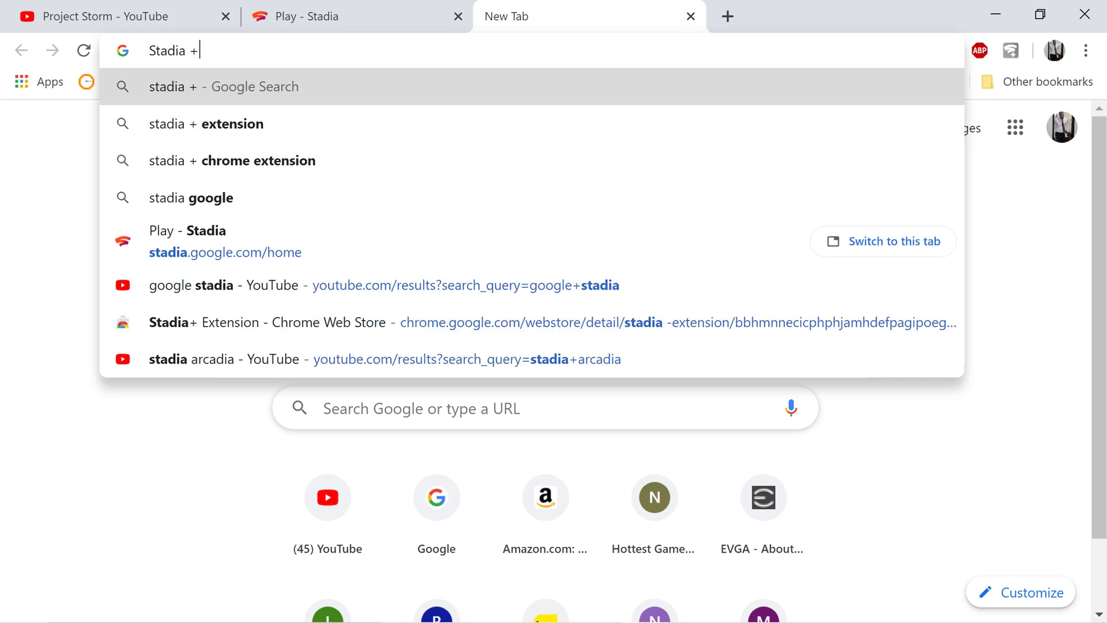
{"action": "key", "text": "BackSpace"}
{"action": "key", "text": "BackSpace"}
{"action": "key", "text": "BackSpace"}
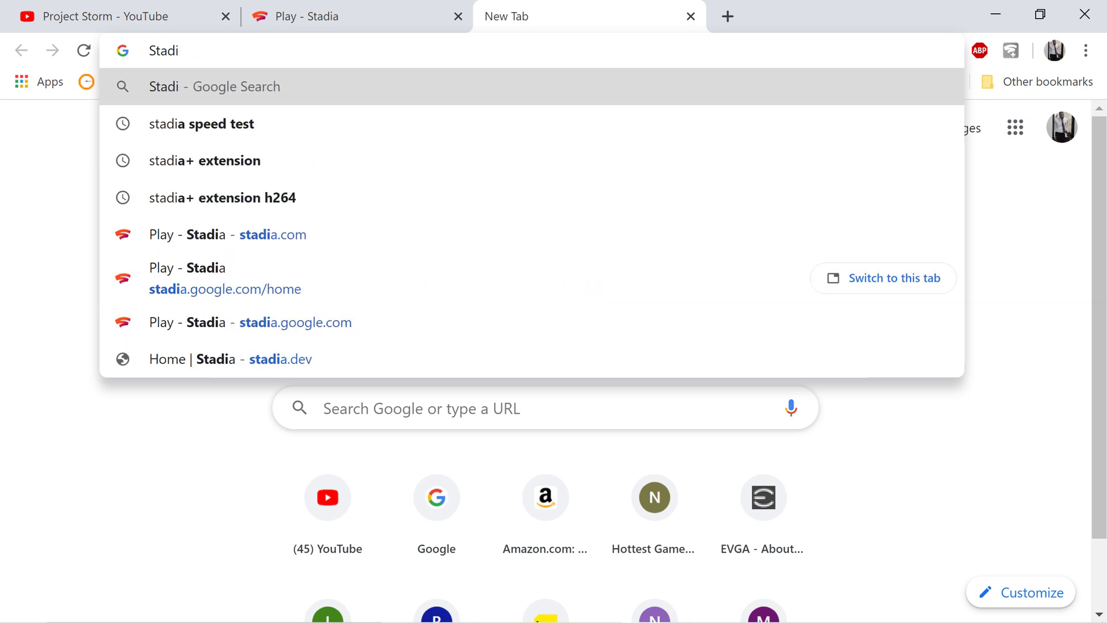
{"action": "type", "text": "a+"}
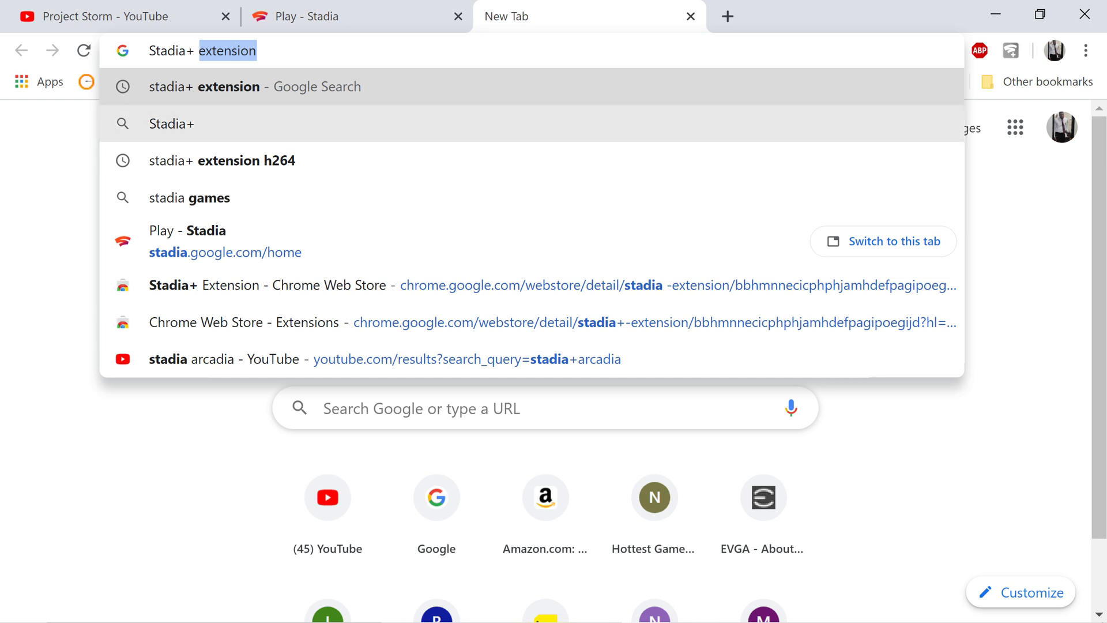
{"action": "key", "text": "Return"}
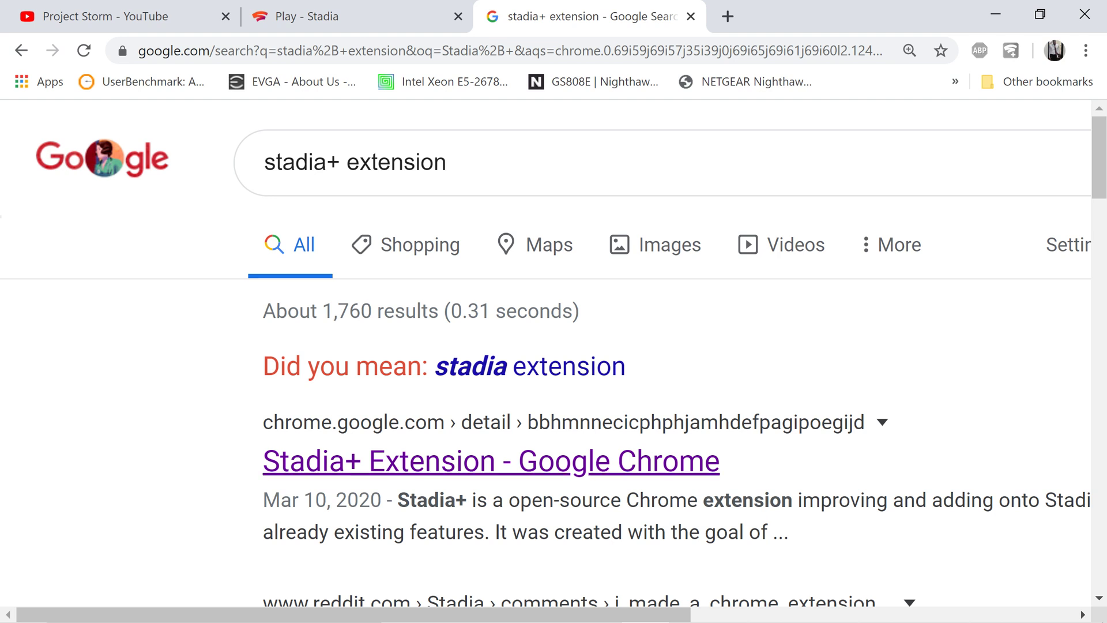
Step: Open the Stadia+ Extension page in the Chrome Web Store from the search results and look over its listing
{"action": "left_click", "coordinate": [491, 461]}
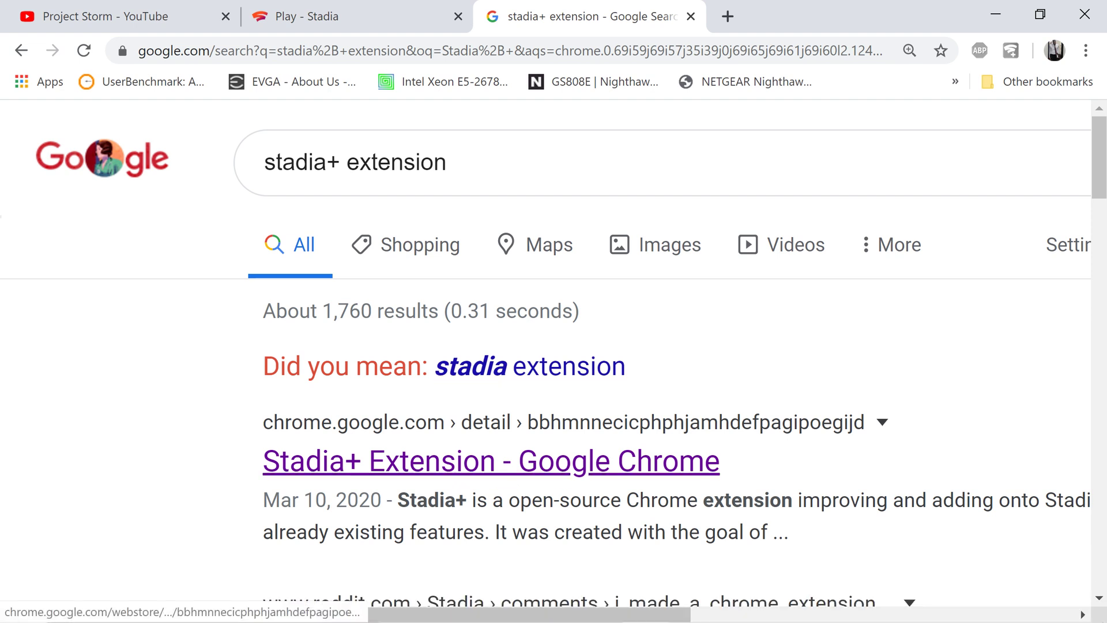
{"action": "left_click", "coordinate": [492, 461]}
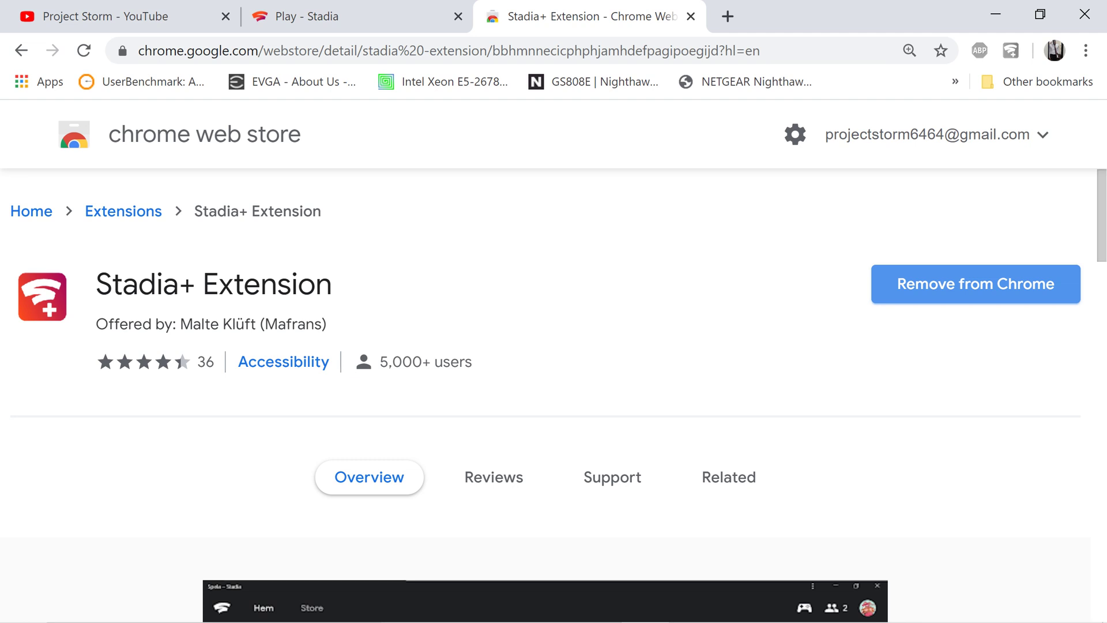
{"action": "right_click", "coordinate": [1010, 50]}
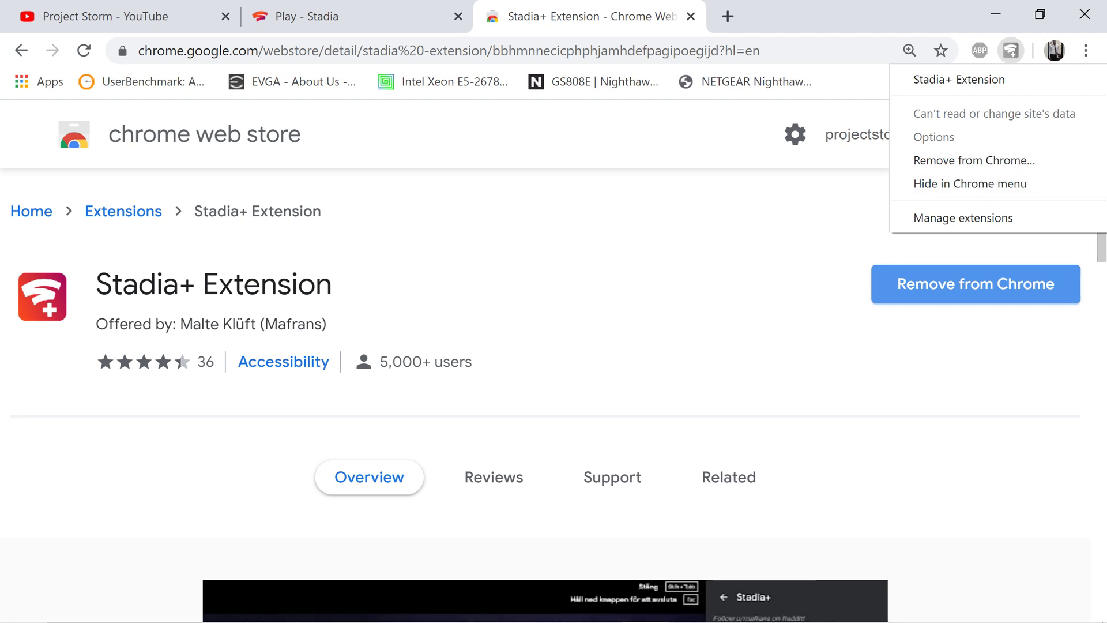
{"action": "key", "text": "Escape"}
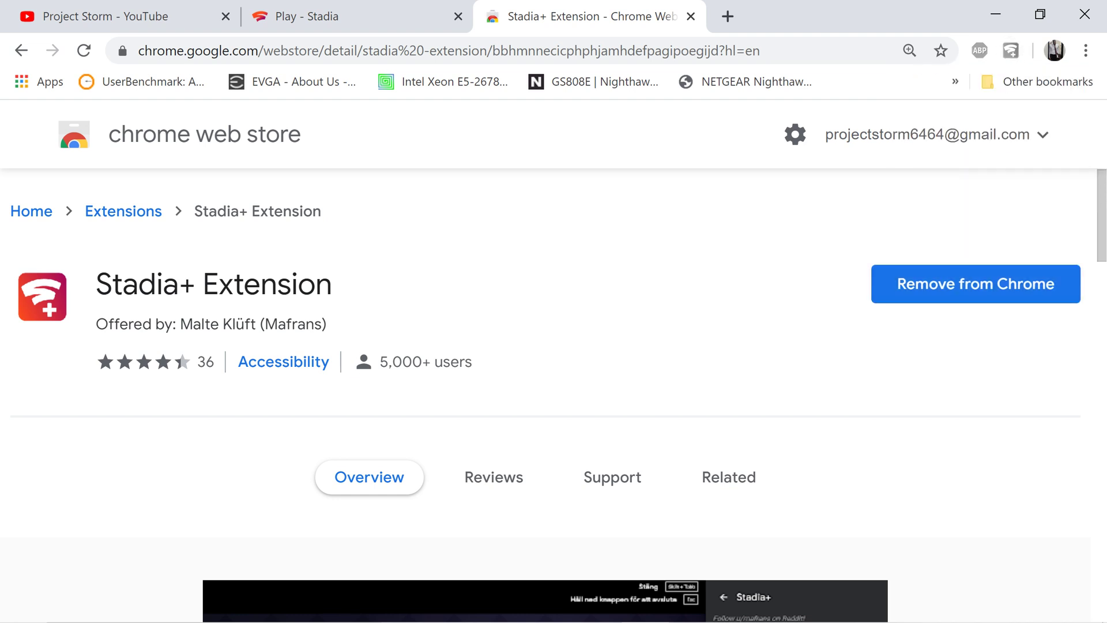
{"action": "scroll", "coordinate": [554, 403], "scroll_direction": "down", "scroll_amount": 7}
{"action": "scroll", "coordinate": [554, 404], "scroll_direction": "up", "scroll_amount": 7}
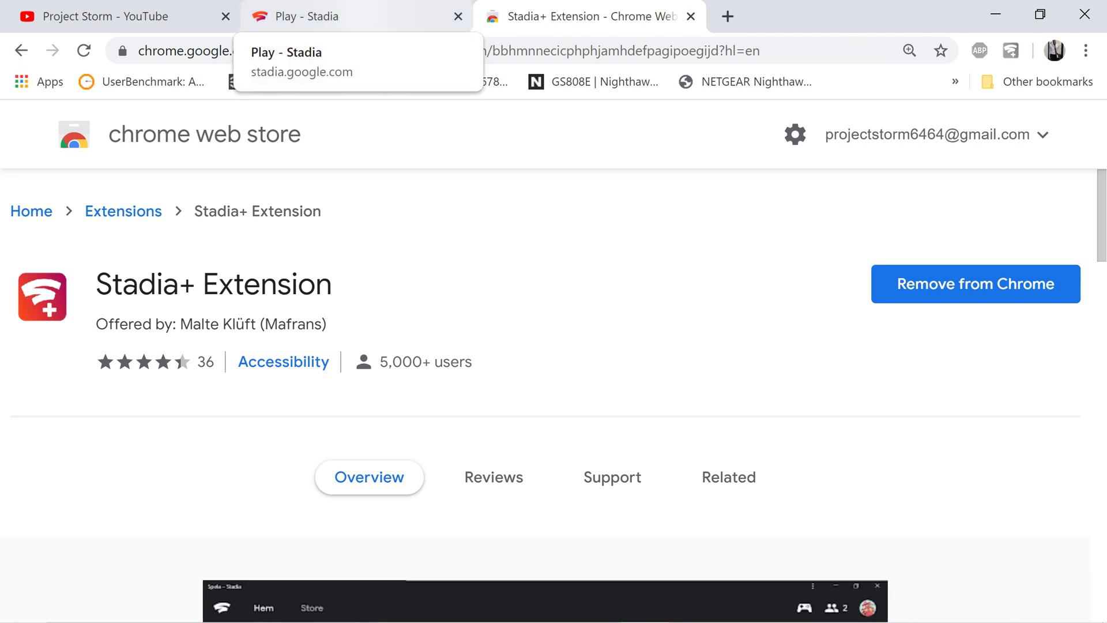
Step: Return to the open Stadia home page and browse the Your games library with the page zoomed out one level
{"action": "left_click", "coordinate": [300, 16]}
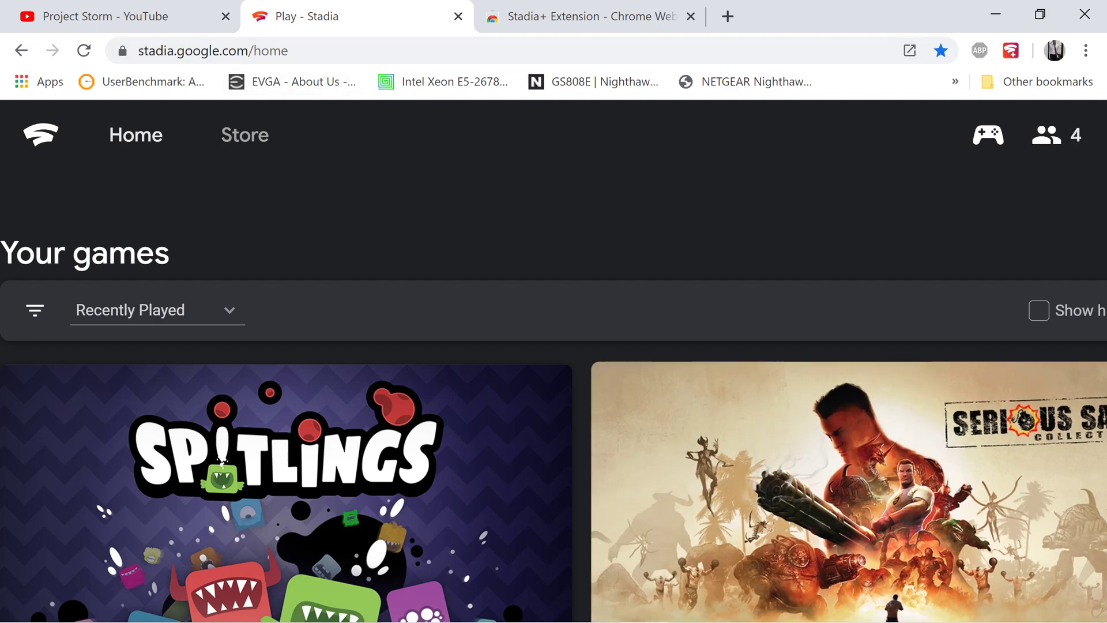
{"action": "scroll", "coordinate": [286, 427], "scroll_direction": "down", "scroll_amount": 2}
{"action": "scroll", "coordinate": [287, 426], "scroll_direction": "down", "scroll_amount": 2}
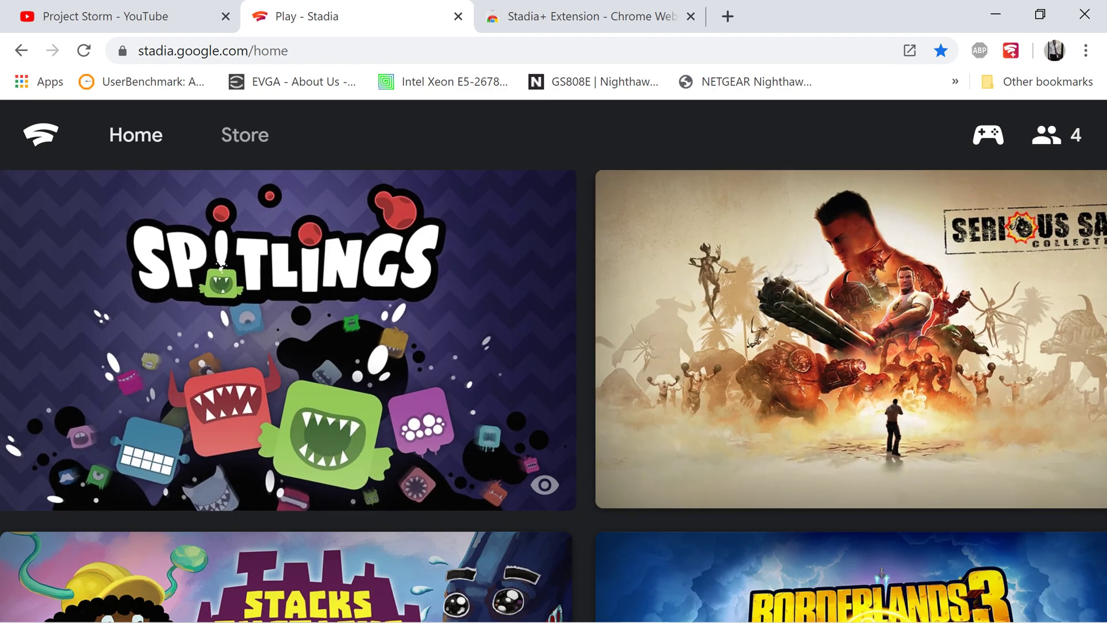
{"action": "scroll", "coordinate": [287, 426], "scroll_direction": "down", "scroll_amount": 3}
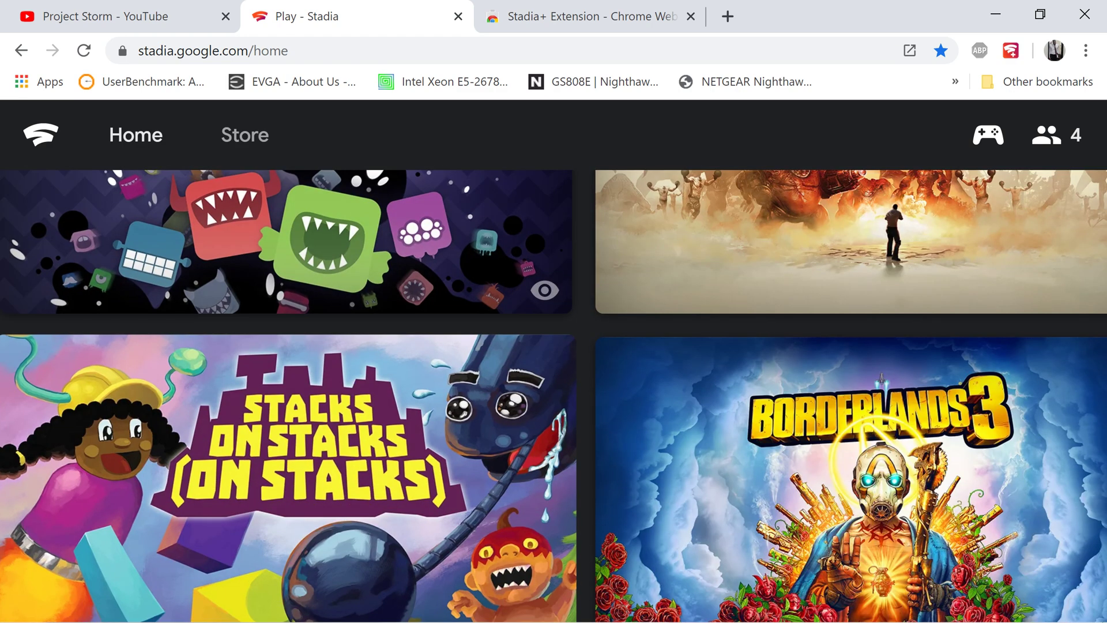
{"action": "scroll", "coordinate": [553, 397], "scroll_direction": "up", "scroll_amount": 7}
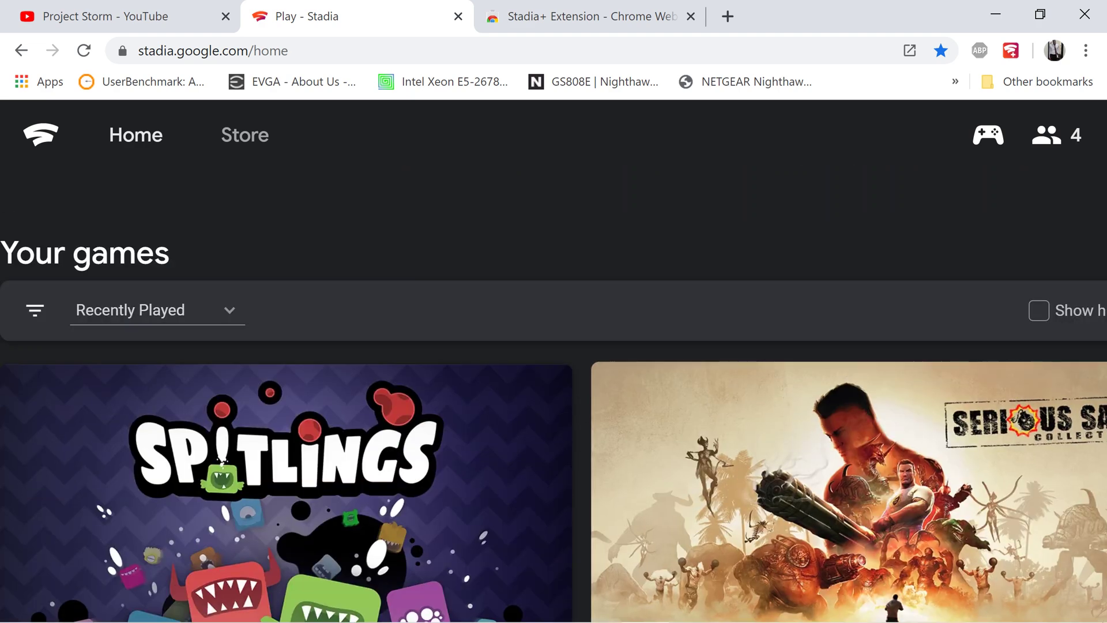
{"action": "scroll", "coordinate": [554, 396], "scroll_direction": "down", "scroll_amount": 3}
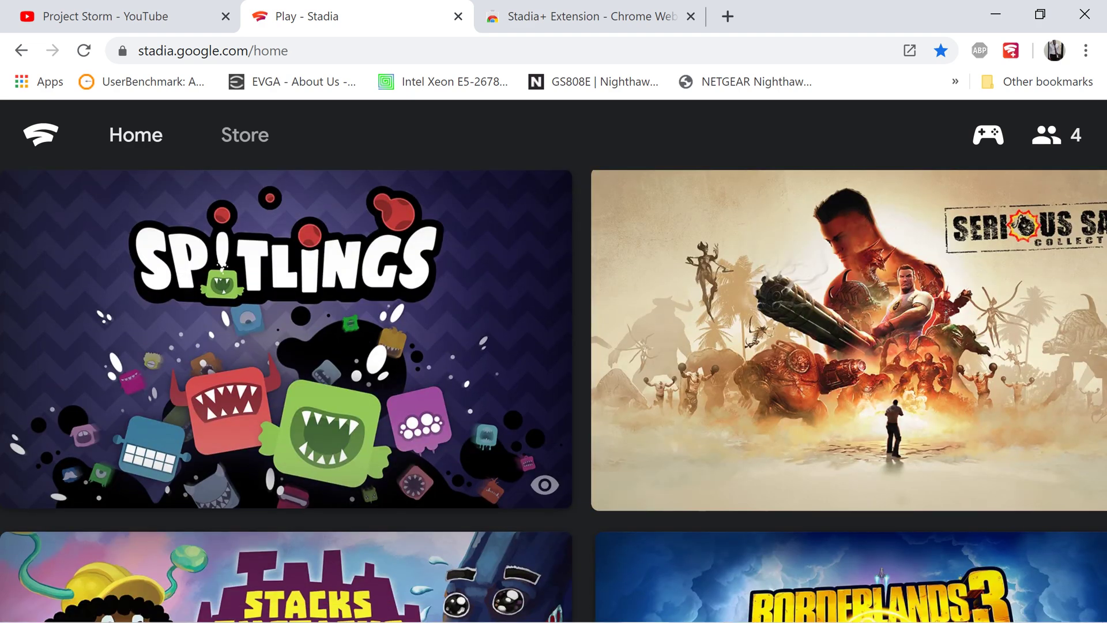
{"action": "key", "text": "ctrl+minus"}
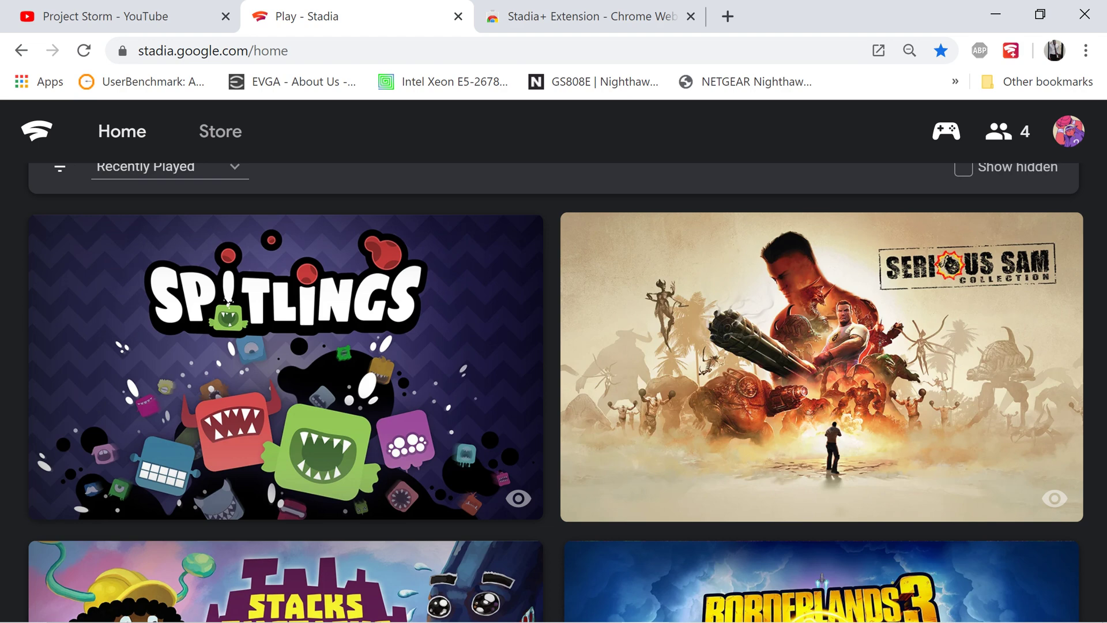
{"action": "scroll", "coordinate": [554, 392], "scroll_direction": "up", "scroll_amount": 10}
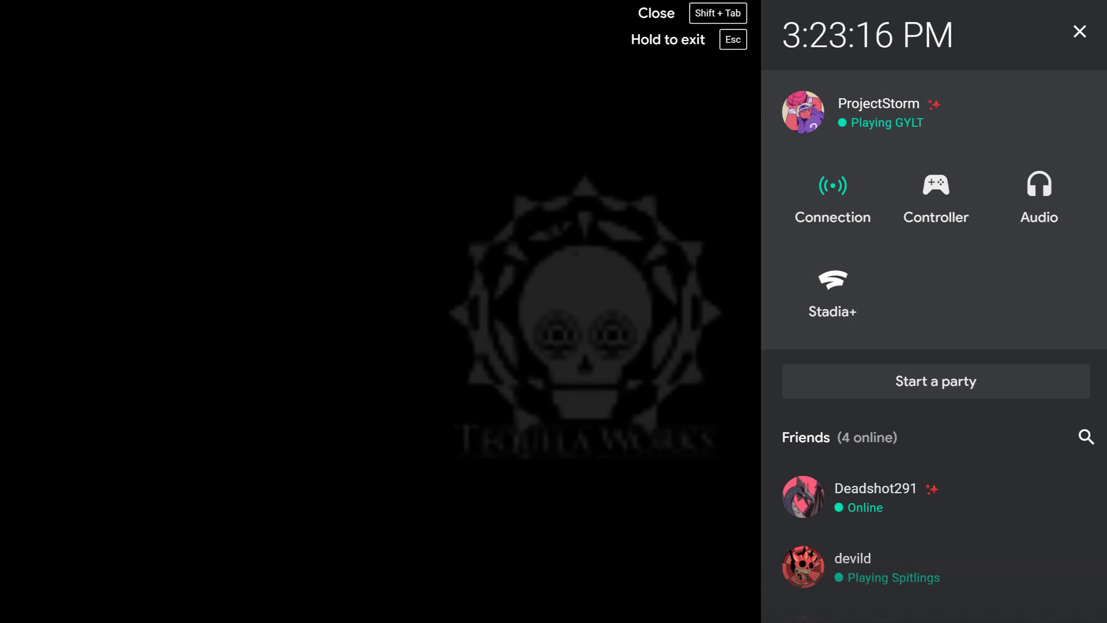
Step: Open the Stadia+ settings from the in-game Stadia menu and toggle on the network overlay
{"action": "key", "text": "Down"}
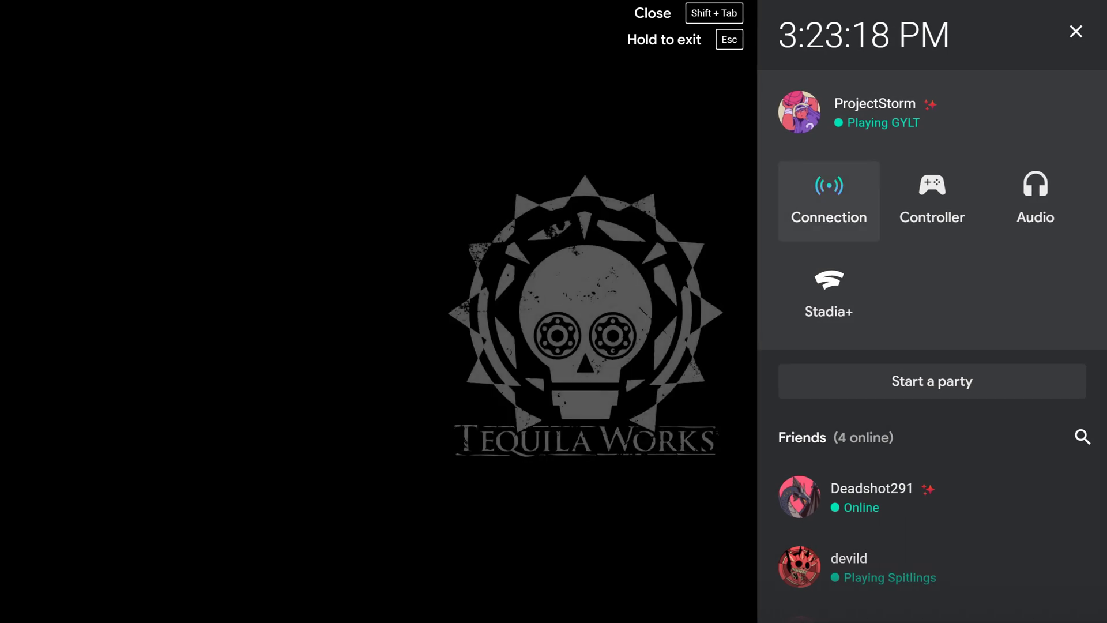
{"action": "key", "text": "Down"}
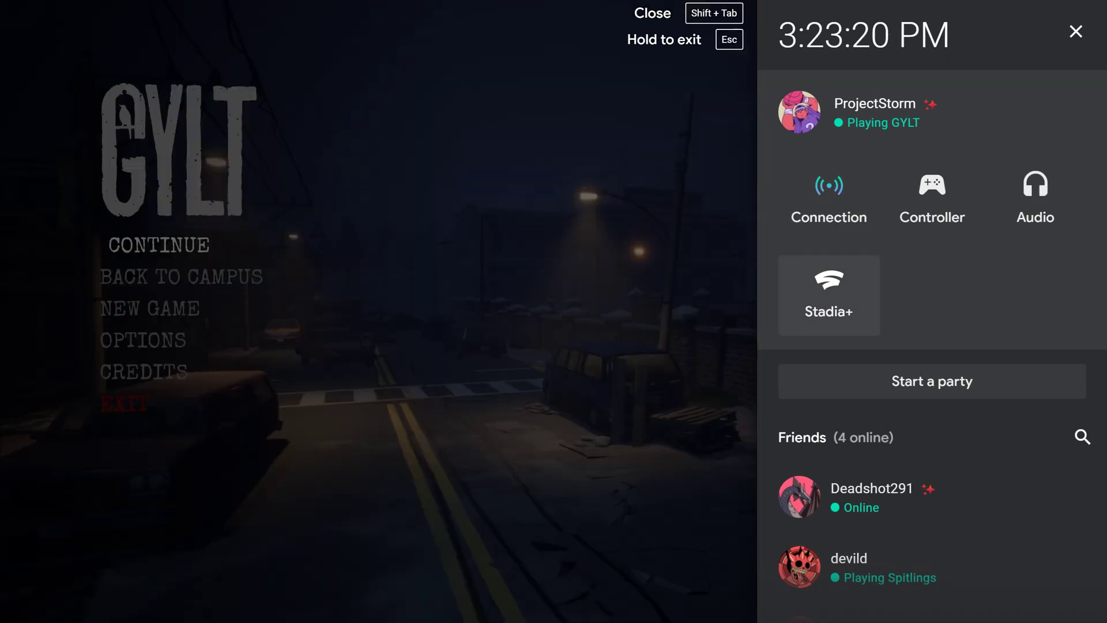
{"action": "key", "text": "Return"}
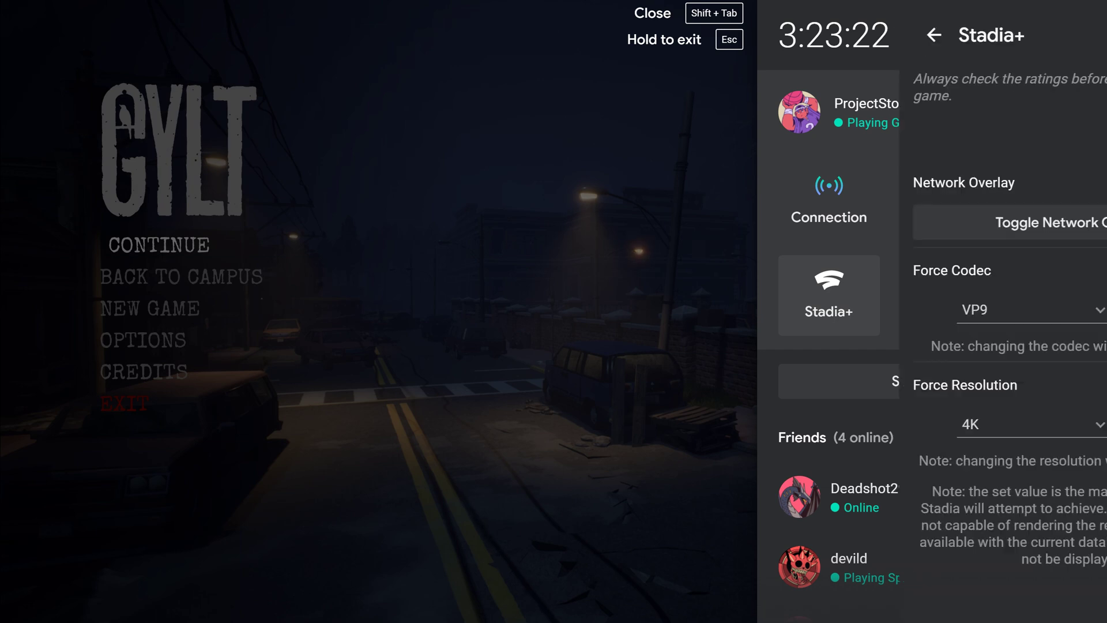
{"action": "key", "text": "Down"}
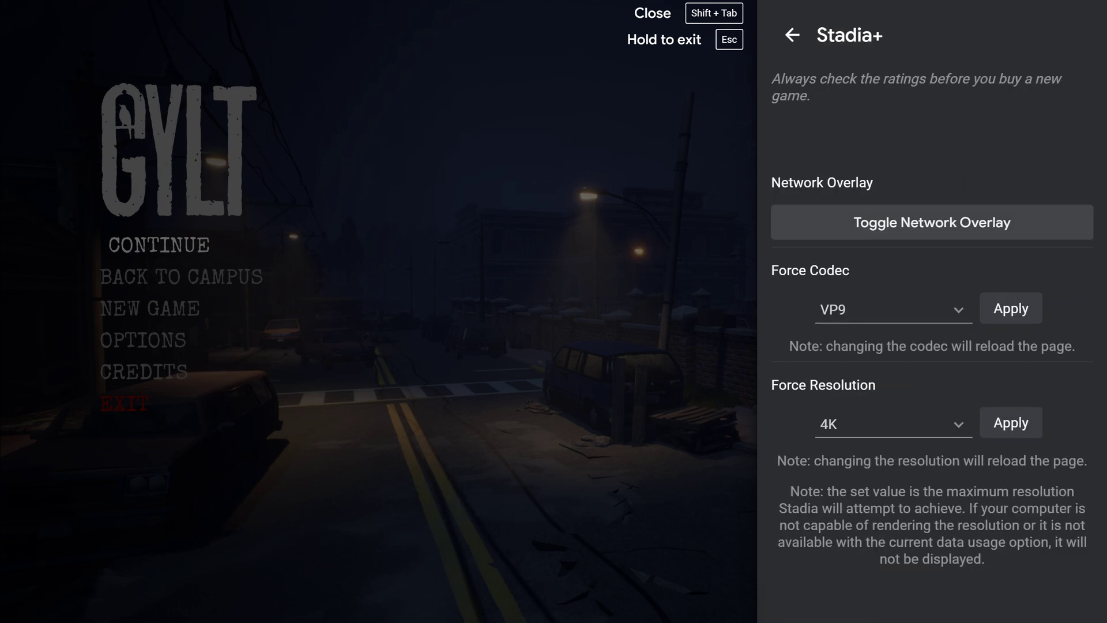
{"action": "key", "text": "Return"}
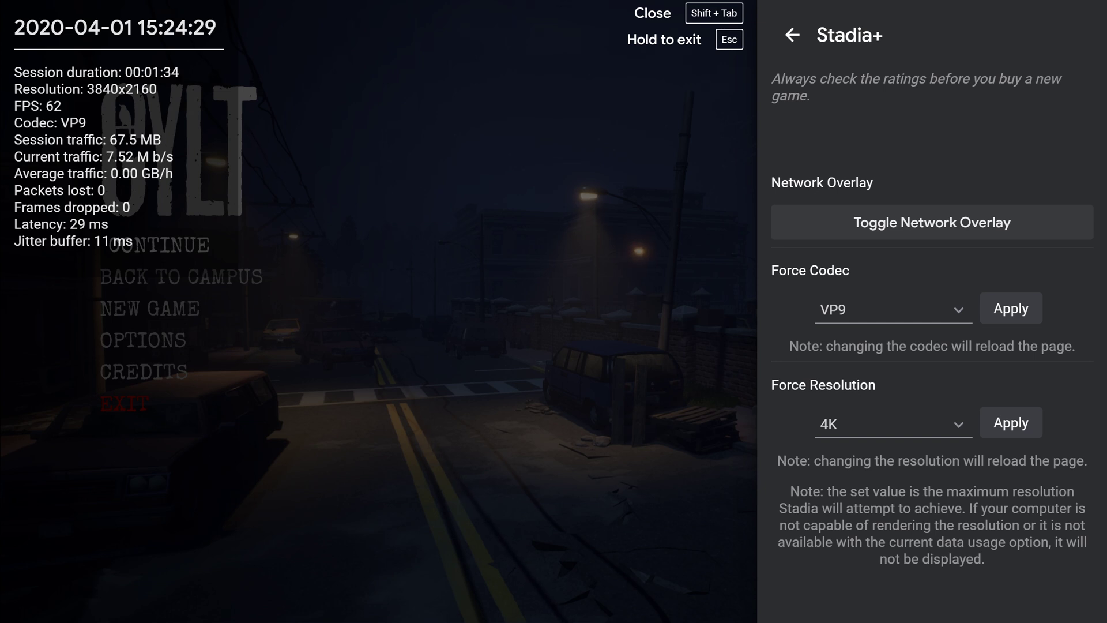
Step: Apply H264 as the forced codec and go back into the GYLT game once the page reloads
{"action": "left_click", "coordinate": [893, 310]}
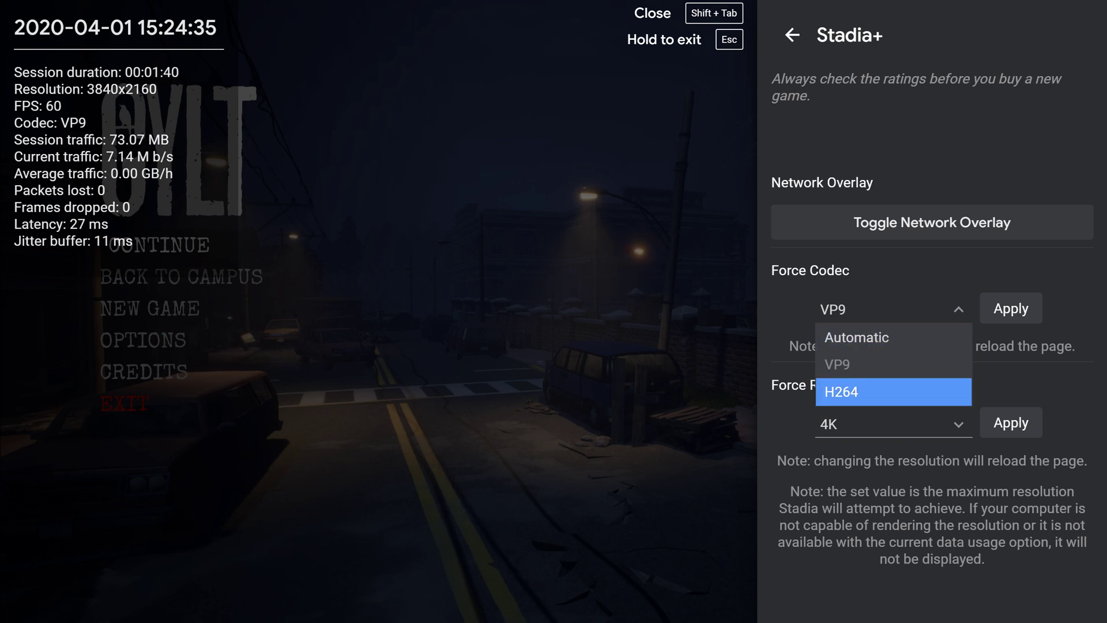
{"action": "key", "text": "Return"}
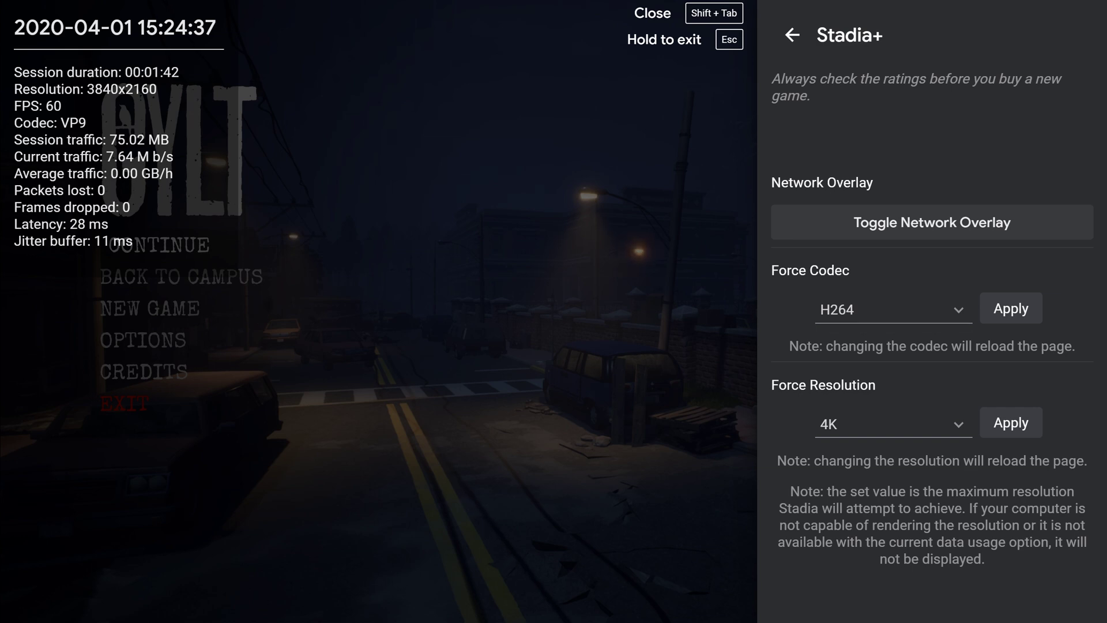
{"action": "left_click", "coordinate": [1011, 309]}
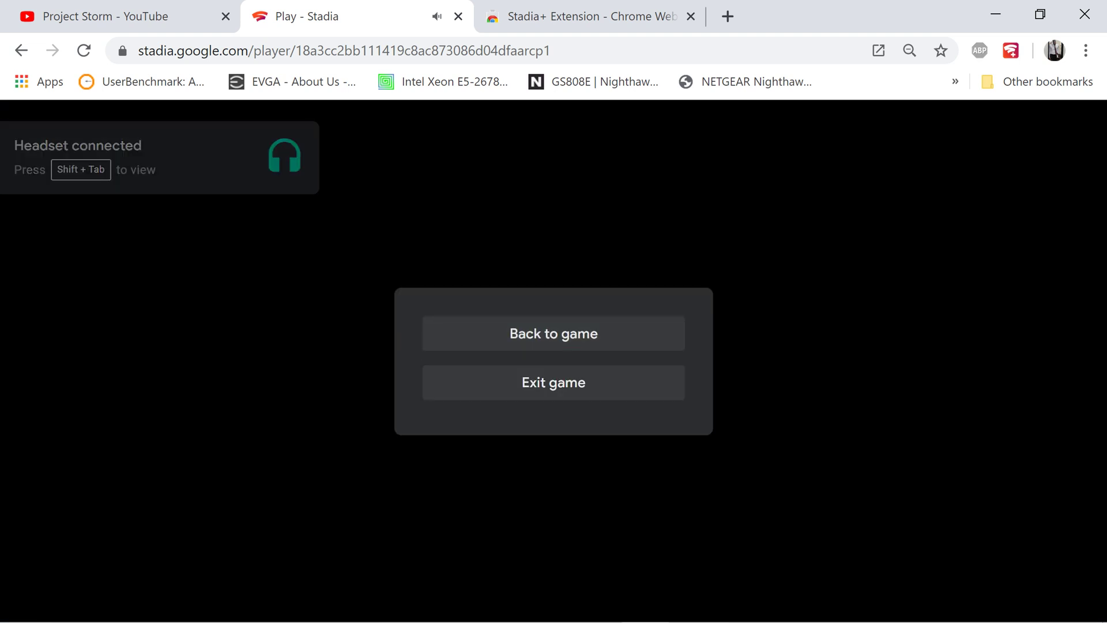
{"action": "left_click", "coordinate": [554, 333]}
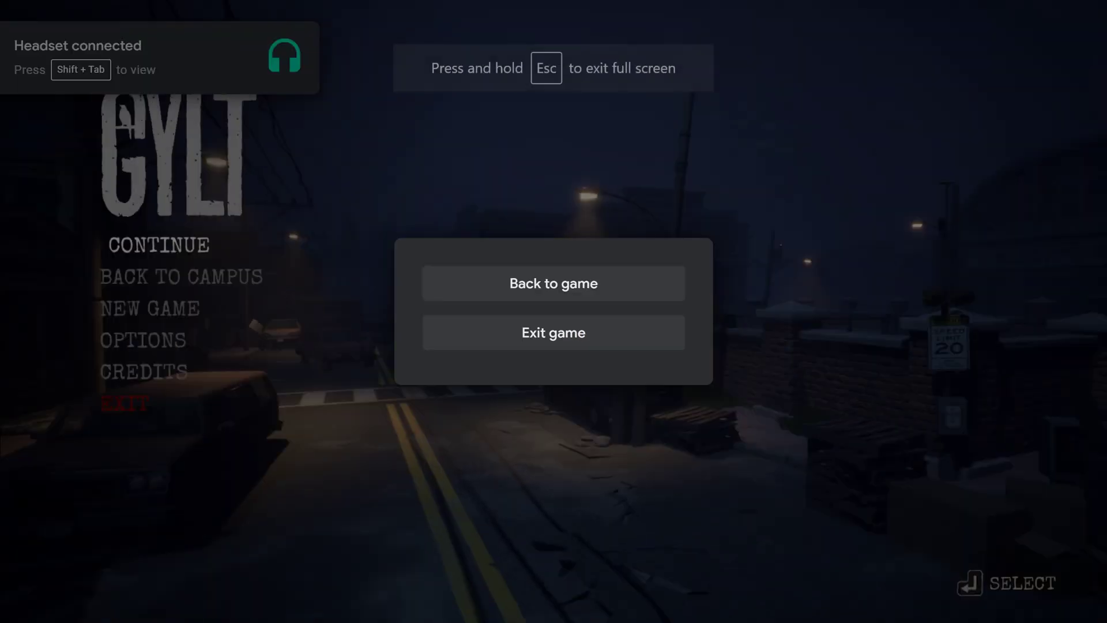
{"action": "left_click", "coordinate": [553, 289]}
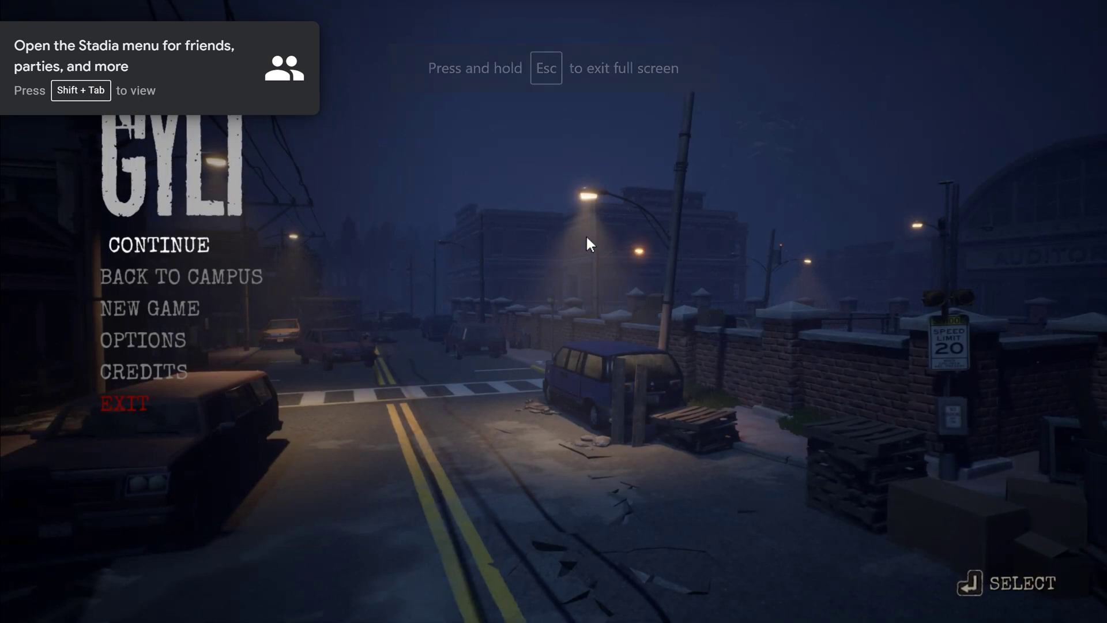
Step: Check the Connection details in the in-game Stadia menu and return to the menu overview
{"action": "key", "text": "shift+Tab"}
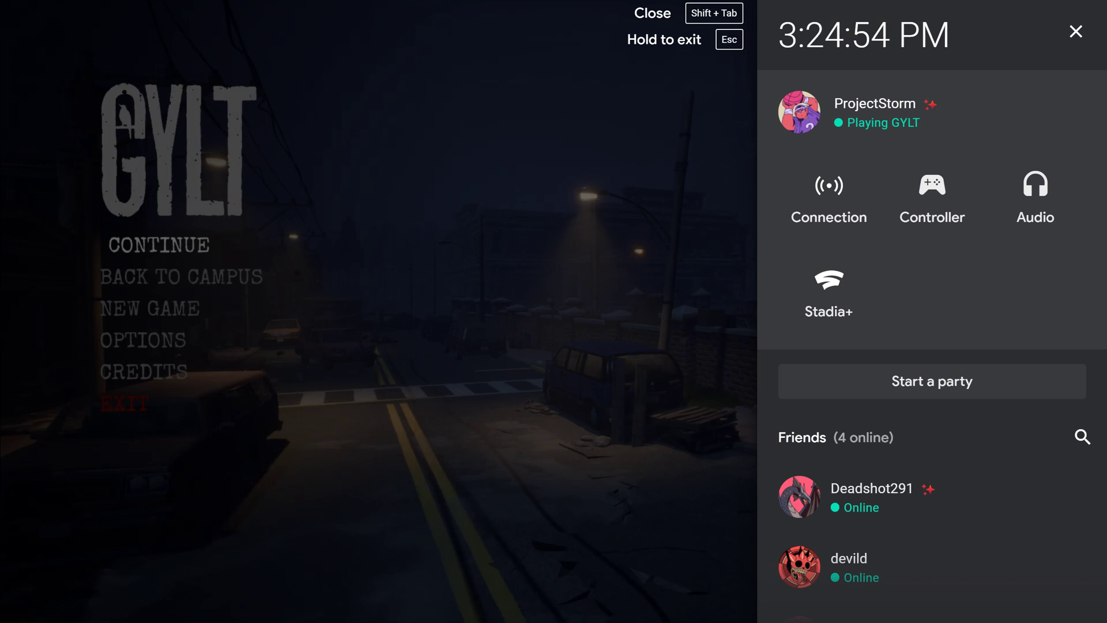
{"action": "key", "text": "Tab"}
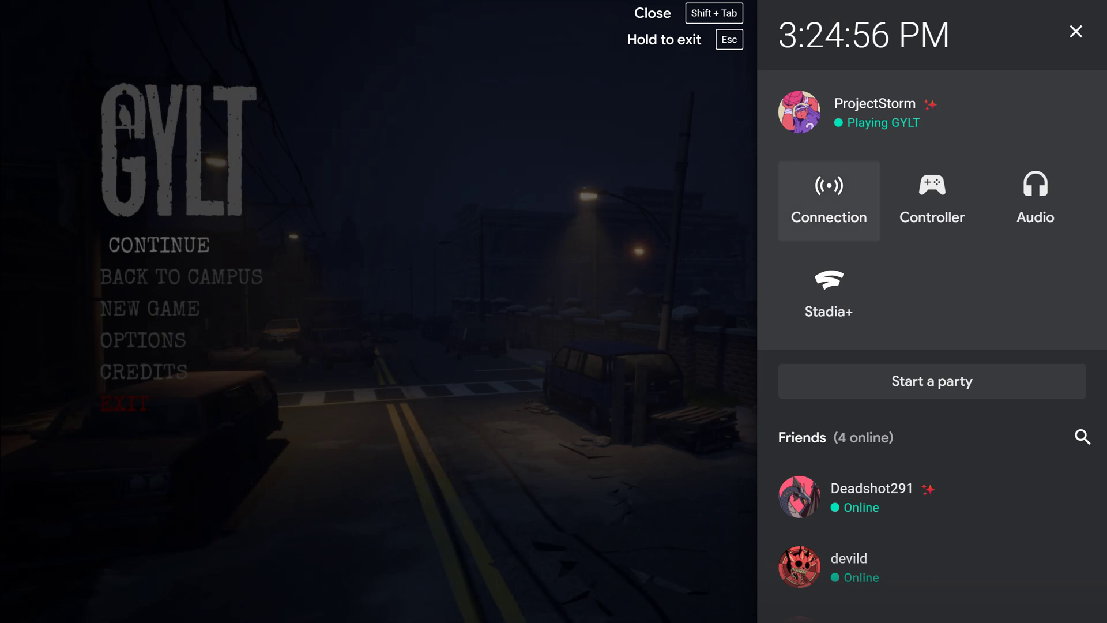
{"action": "key", "text": "Return"}
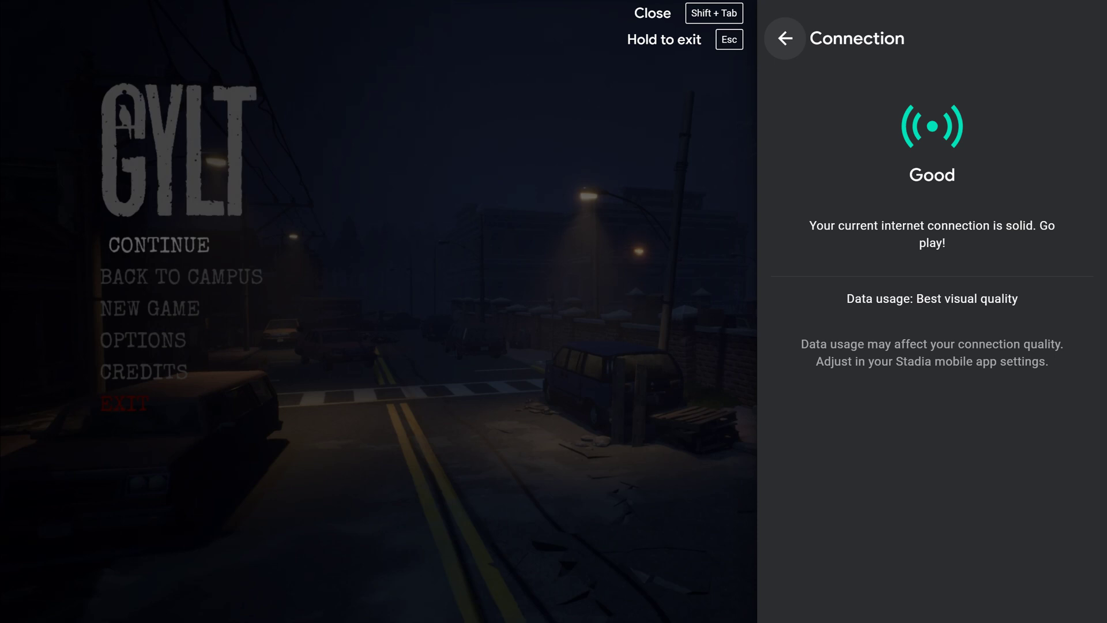
{"action": "key", "text": "Return"}
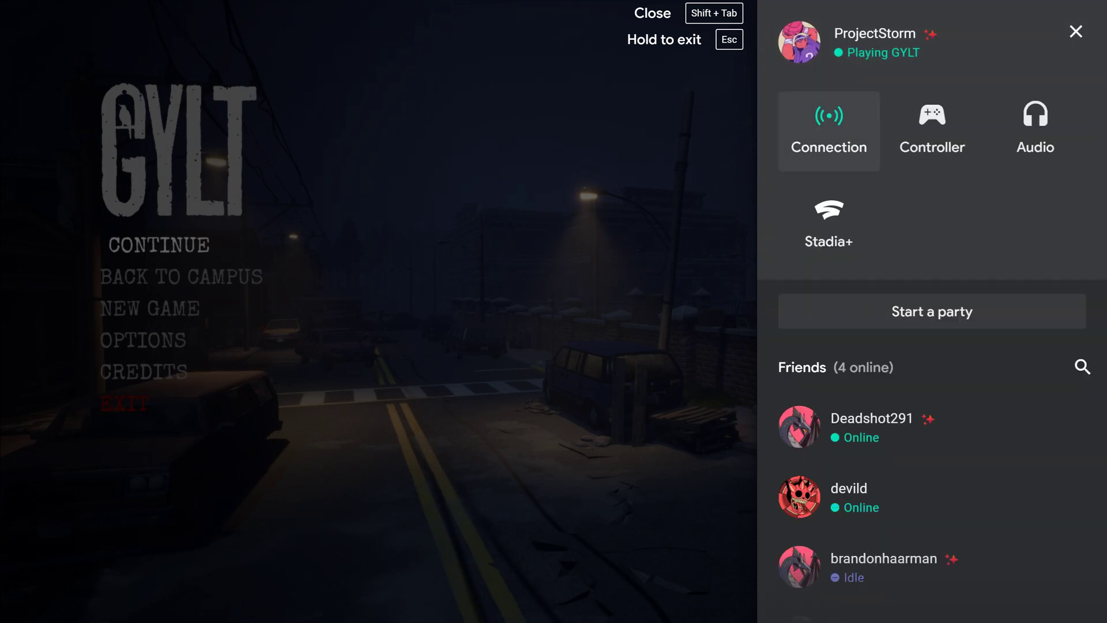
Step: Apply a different forced codec in the Stadia+ settings and go back into GYLT after the page reloads
{"action": "left_click", "coordinate": [839, 228]}
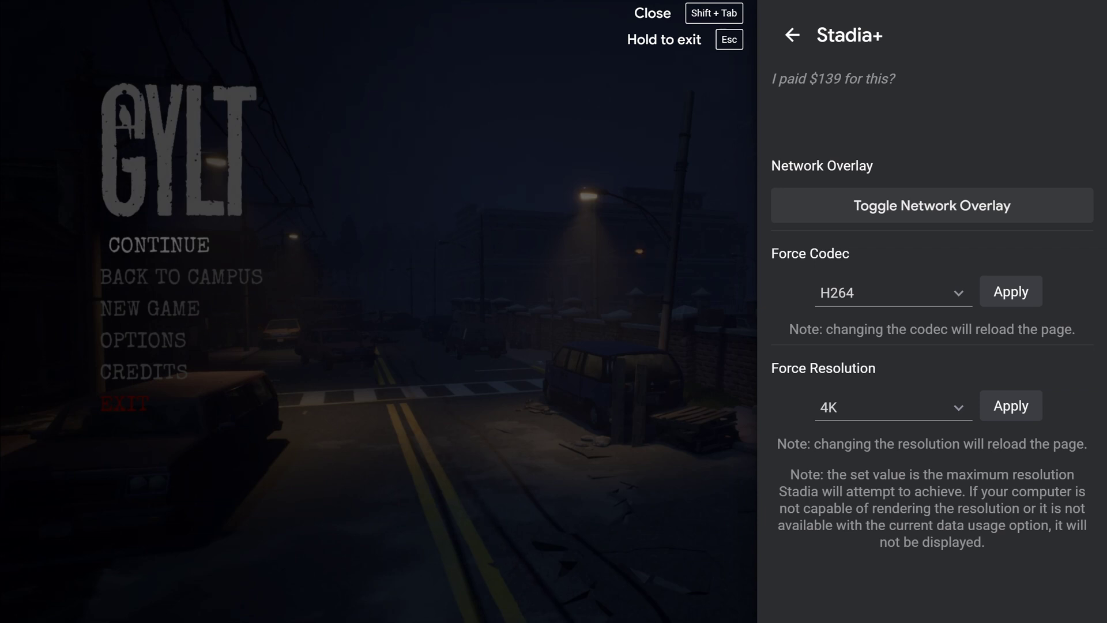
{"action": "left_click", "coordinate": [946, 294]}
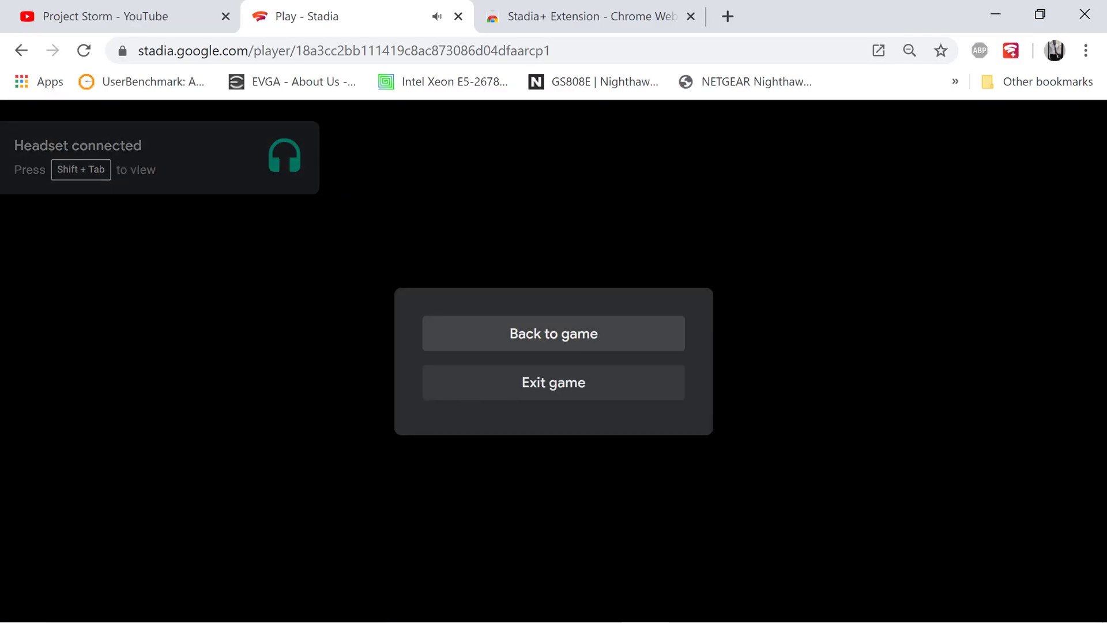
{"action": "key", "text": "Return"}
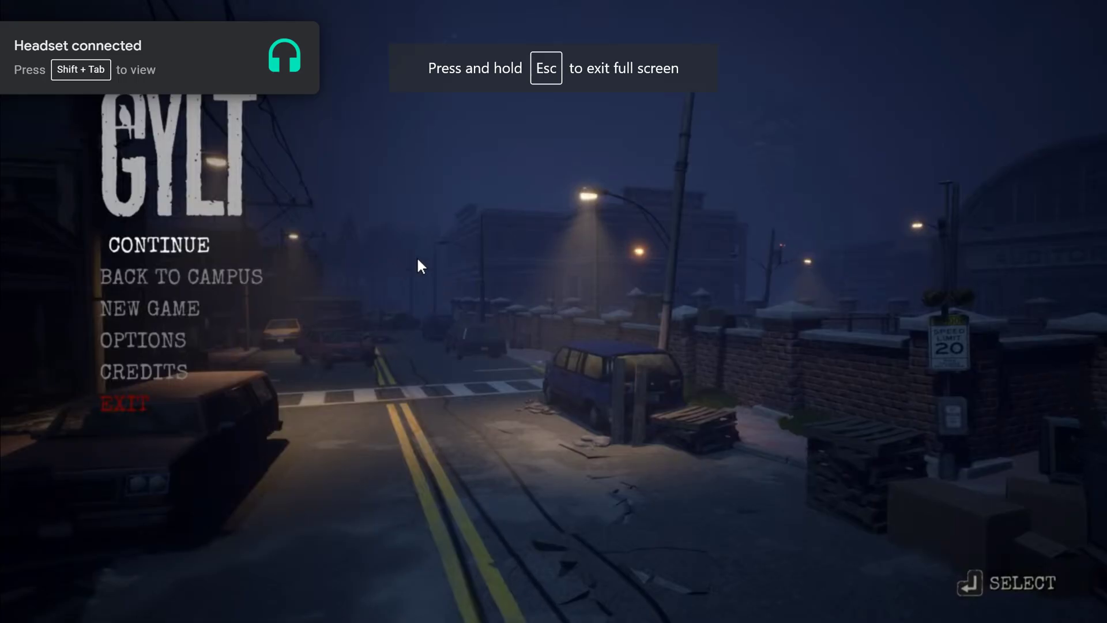
Step: Review GYLT's Connection quality and data usage in the in-game Stadia menu, and close the menu to resume the game
{"action": "key", "text": "shift+Tab"}
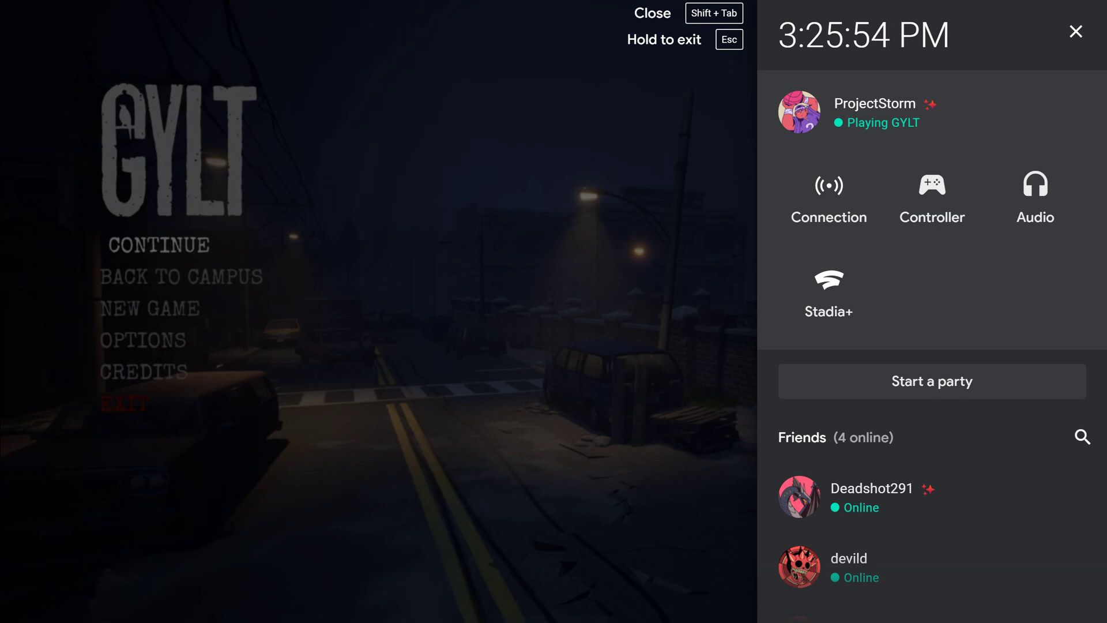
{"action": "key", "text": "Tab"}
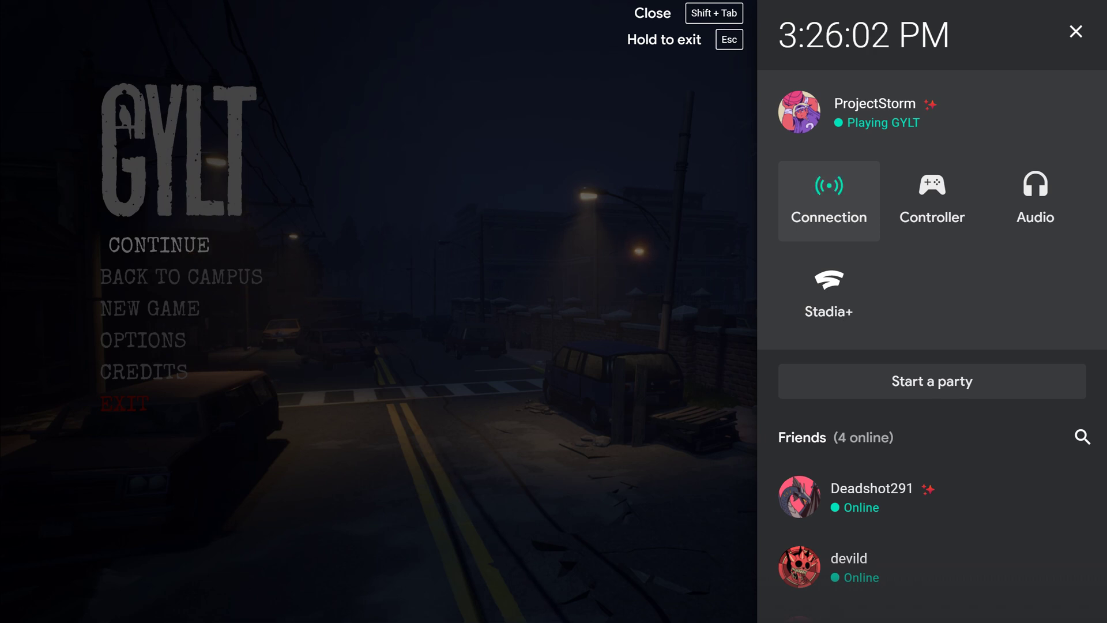
{"action": "key", "text": "Return"}
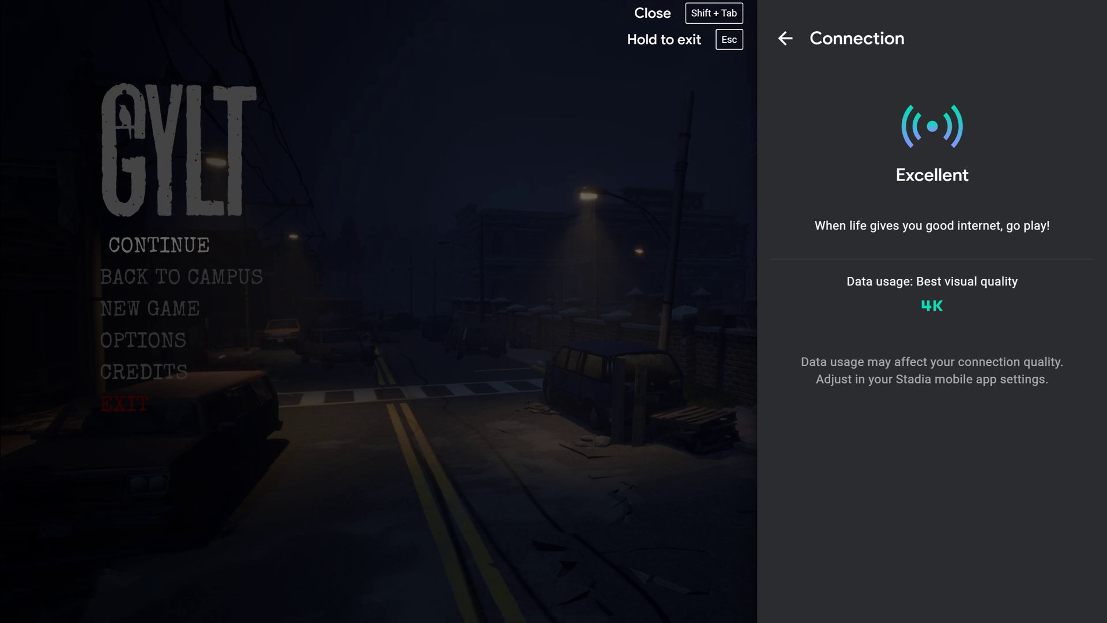
{"action": "key", "text": "Tab"}
{"action": "key", "text": "Return"}
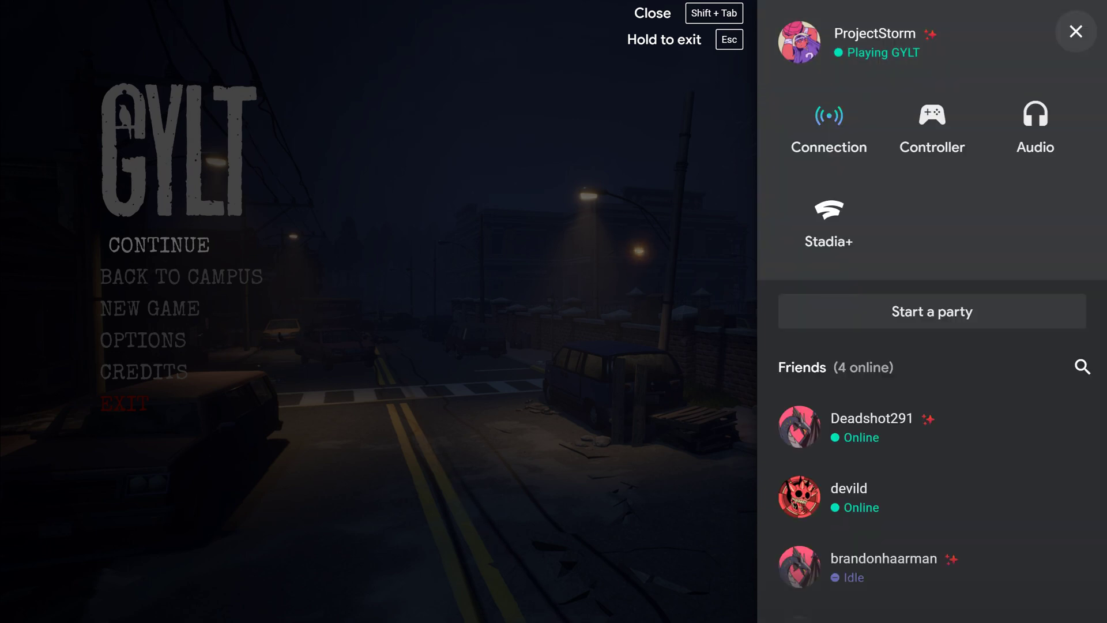
{"action": "key", "text": "shift+Tab"}
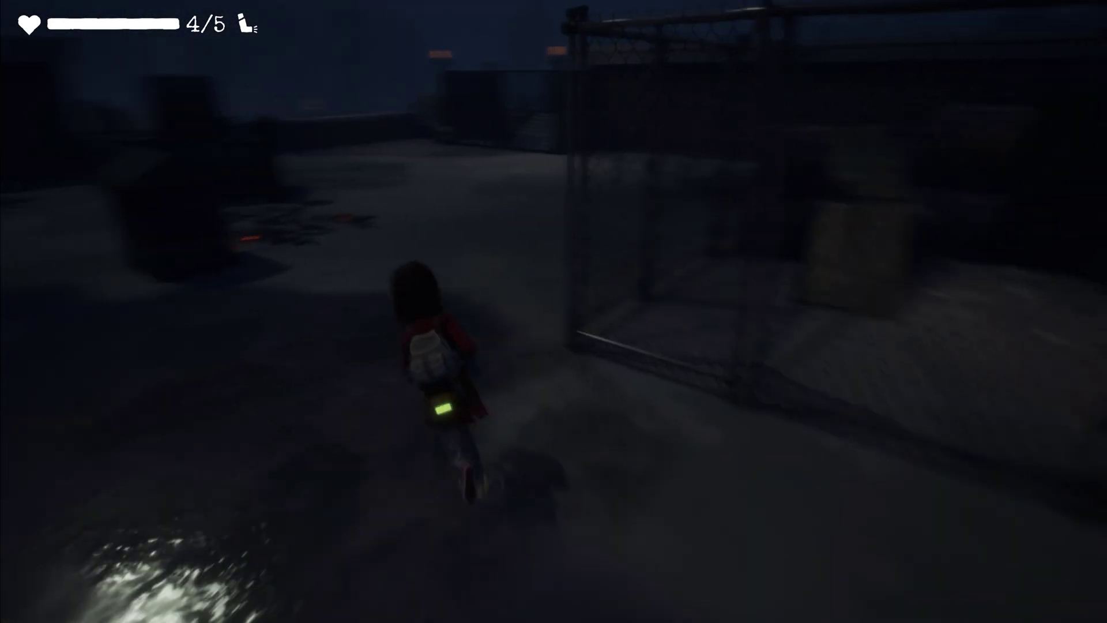
Step: Run through the GYLT level to the gate and exit the game to the Stadia home page
{"action": "key", "text": "w"}
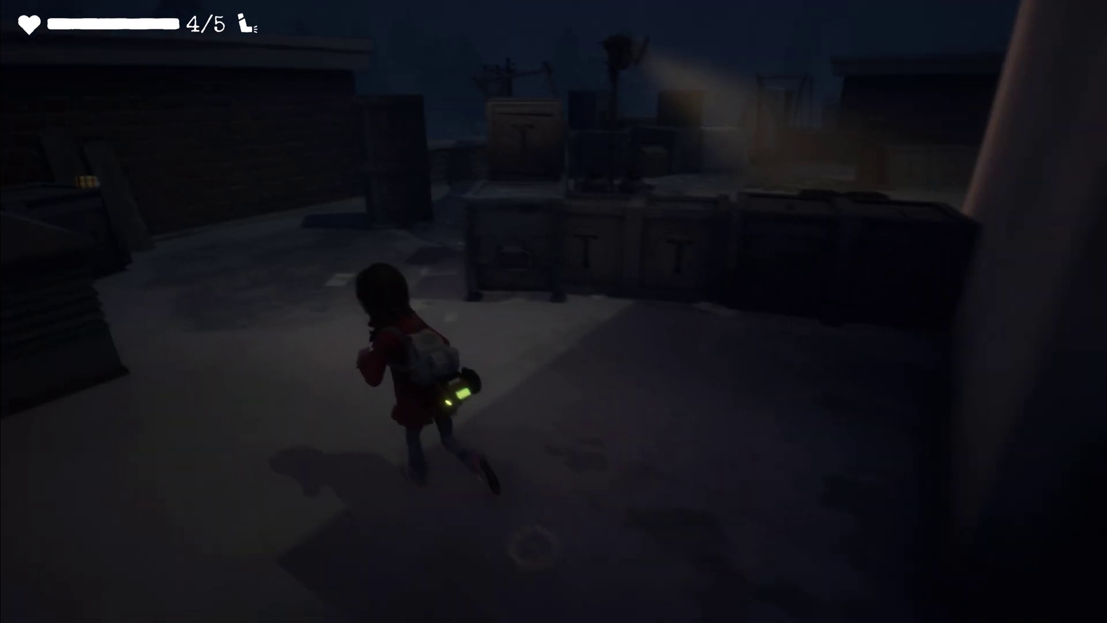
{"action": "key", "text": "w"}
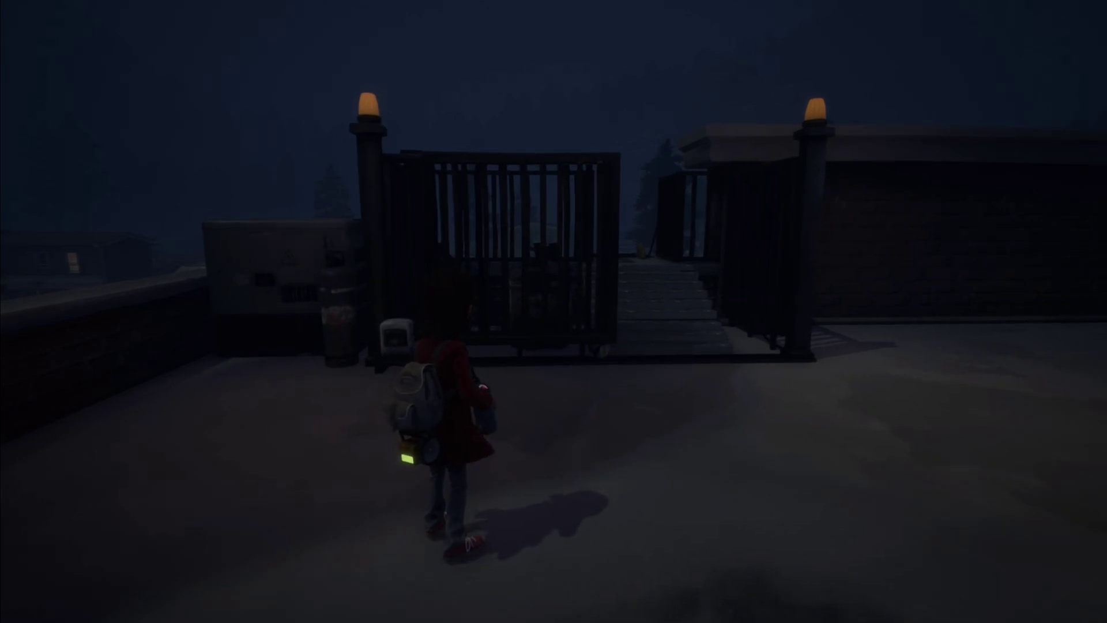
{"action": "key", "text": "Escape"}
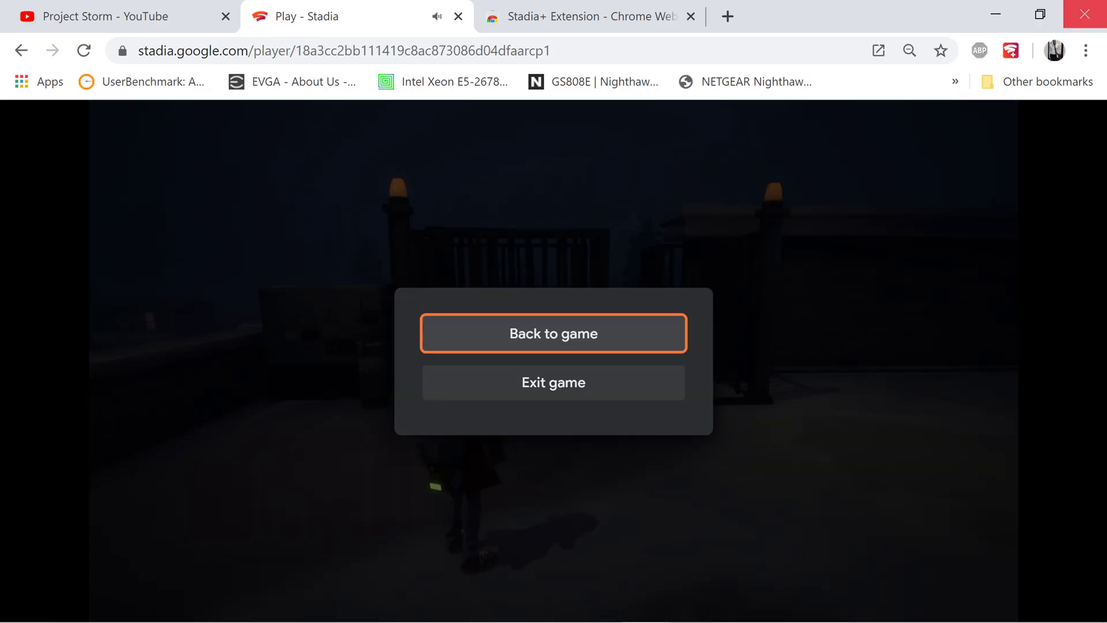
{"action": "left_click", "coordinate": [554, 383]}
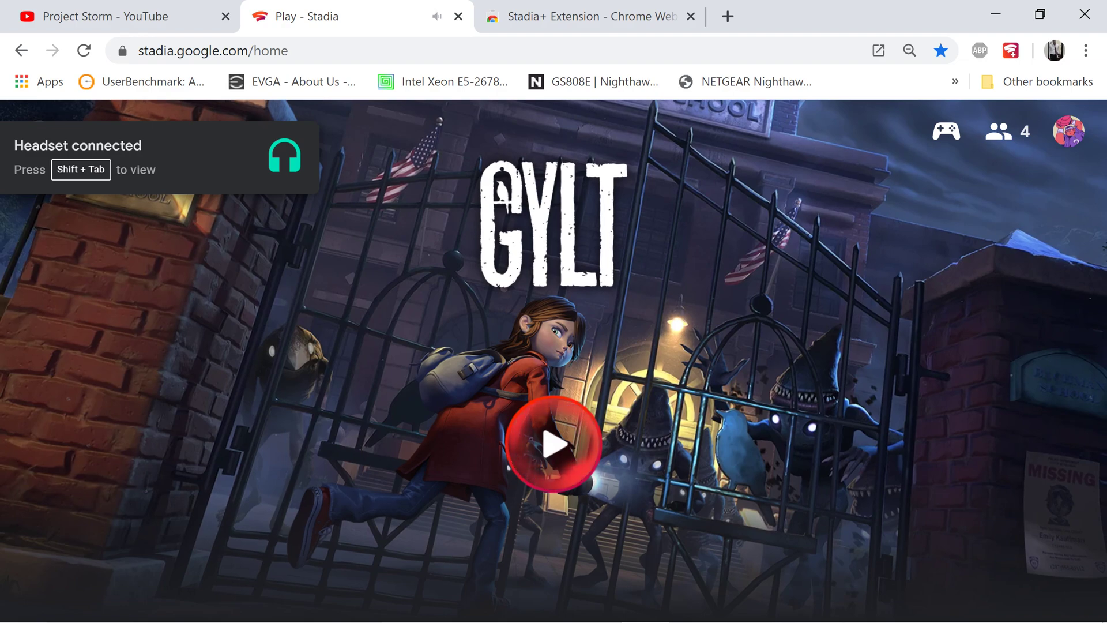
Step: Browse the Your games library and launch DOOM Eternal
{"action": "scroll", "coordinate": [553, 361], "scroll_direction": "down", "scroll_amount": 10}
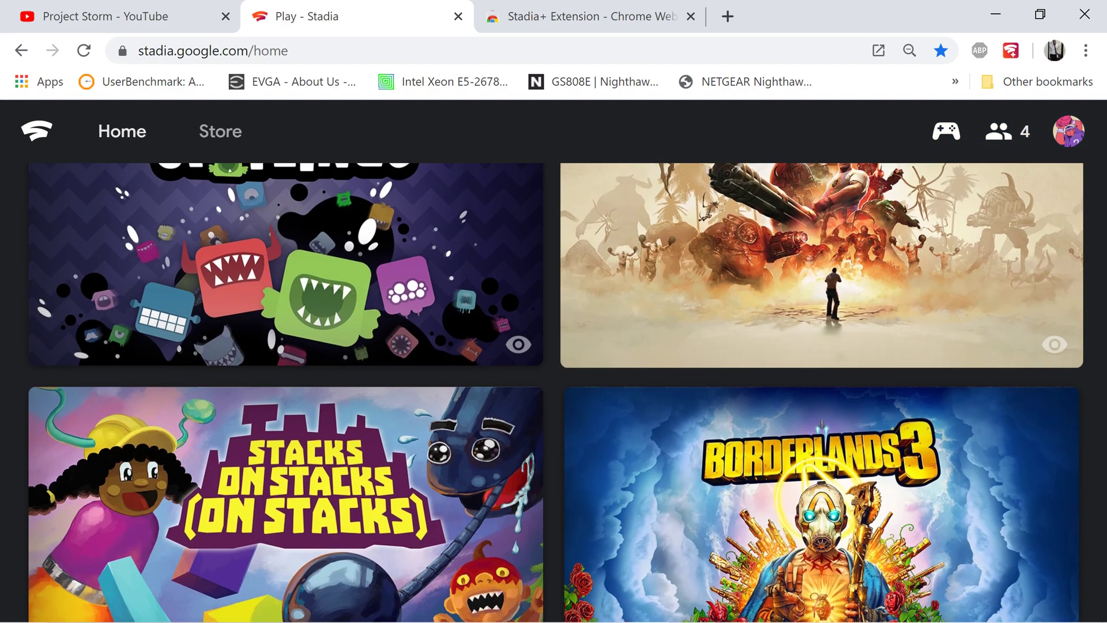
{"action": "scroll", "coordinate": [554, 392], "scroll_direction": "down", "scroll_amount": 3}
{"action": "scroll", "coordinate": [553, 391], "scroll_direction": "up", "scroll_amount": 6}
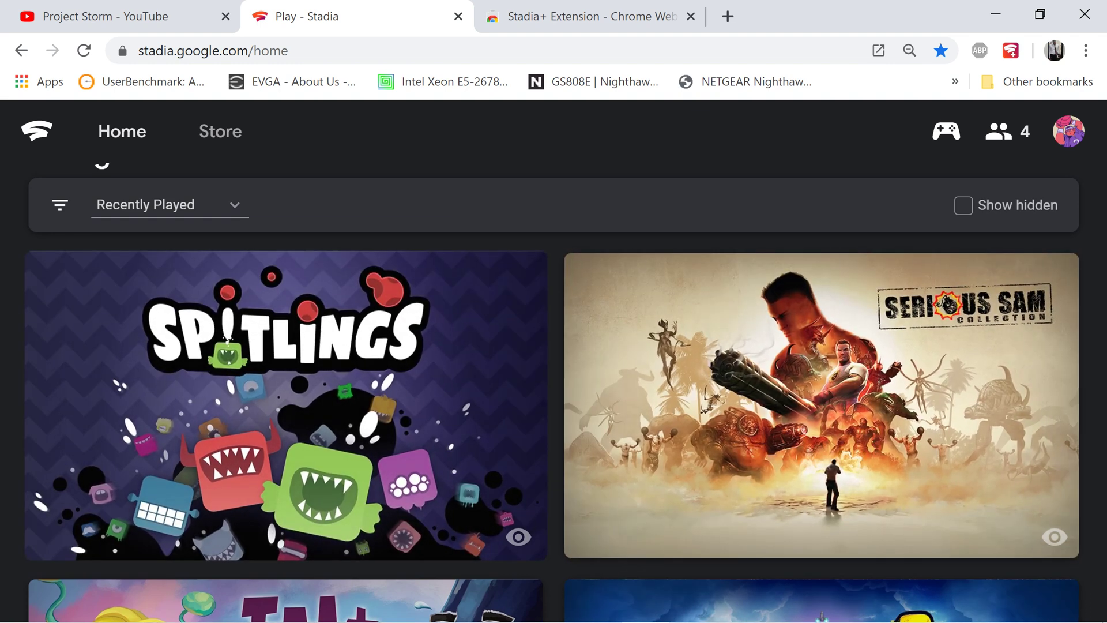
{"action": "scroll", "coordinate": [552, 393], "scroll_direction": "down", "scroll_amount": 3}
{"action": "scroll", "coordinate": [552, 393], "scroll_direction": "up", "scroll_amount": 5}
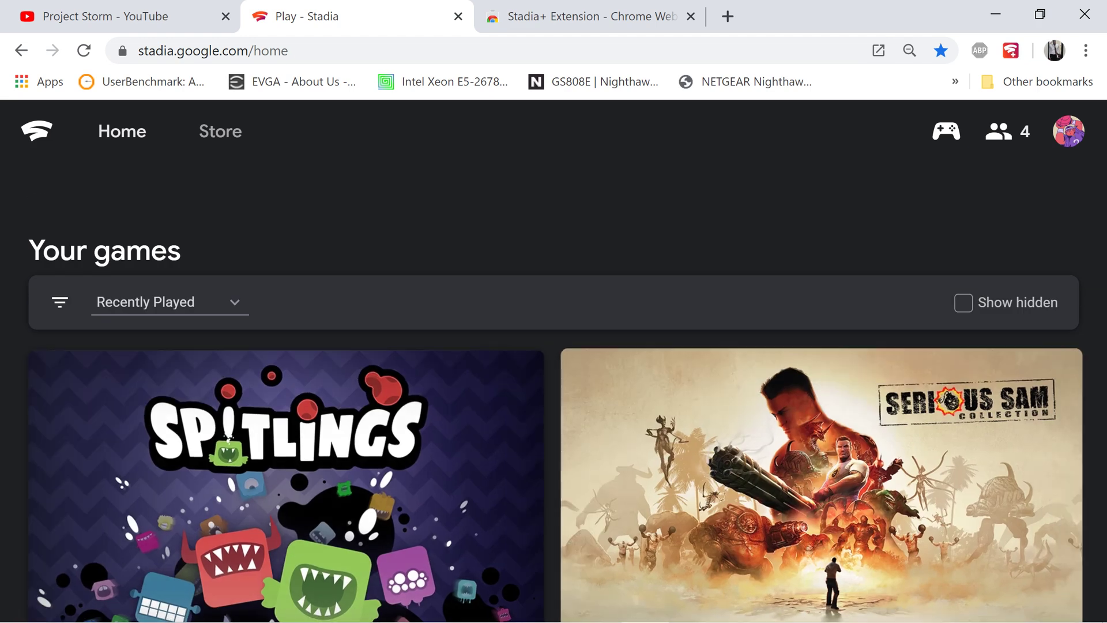
{"action": "scroll", "coordinate": [552, 393], "scroll_direction": "down", "scroll_amount": 3}
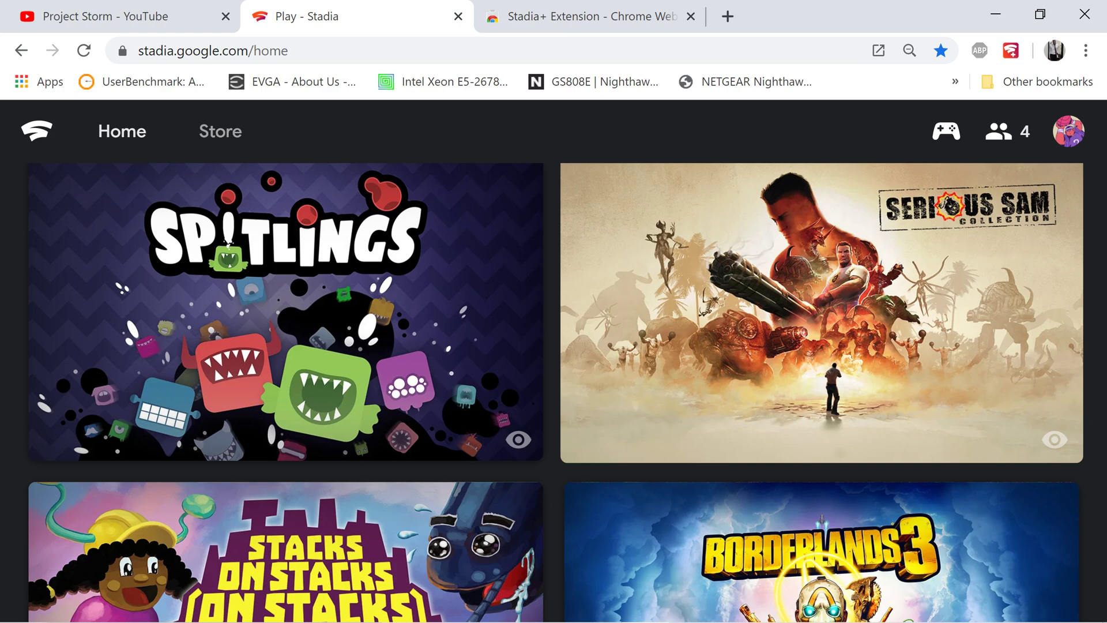
{"action": "scroll", "coordinate": [552, 392], "scroll_direction": "down", "scroll_amount": 2}
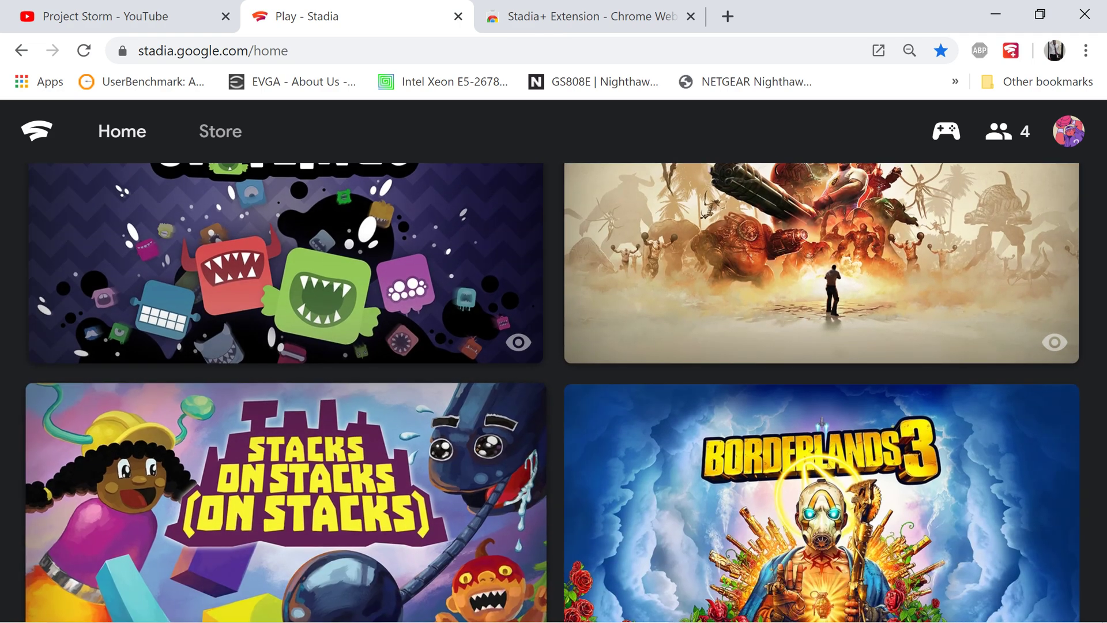
{"action": "scroll", "coordinate": [552, 393], "scroll_direction": "down", "scroll_amount": 6}
{"action": "scroll", "coordinate": [821, 369], "scroll_direction": "down", "scroll_amount": 1}
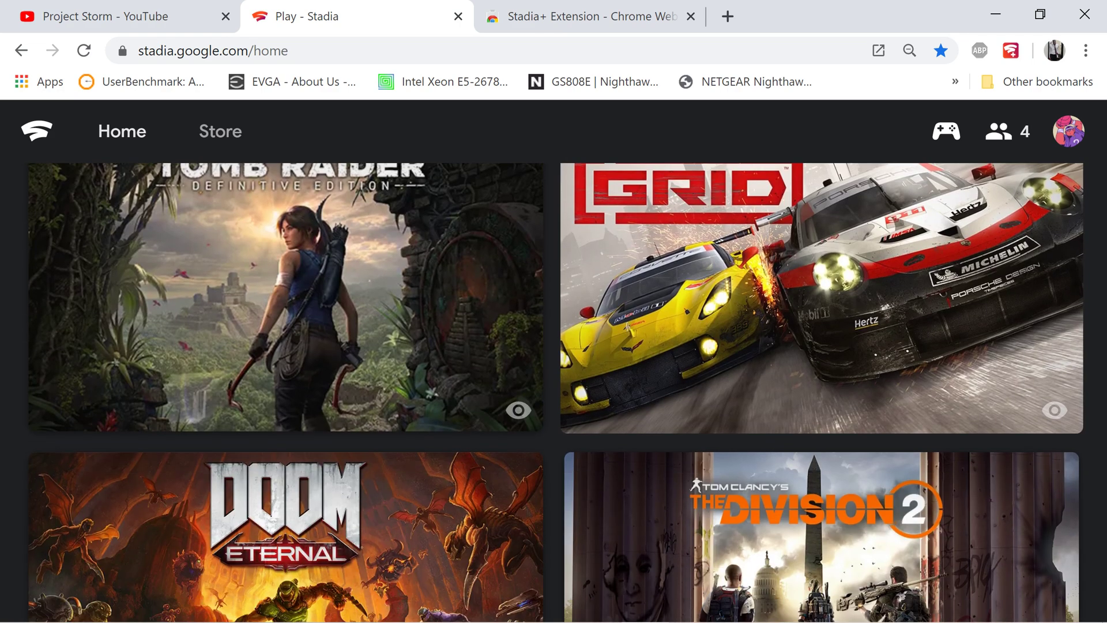
{"action": "scroll", "coordinate": [822, 369], "scroll_direction": "up", "scroll_amount": 1}
{"action": "scroll", "coordinate": [552, 392], "scroll_direction": "down", "scroll_amount": 5}
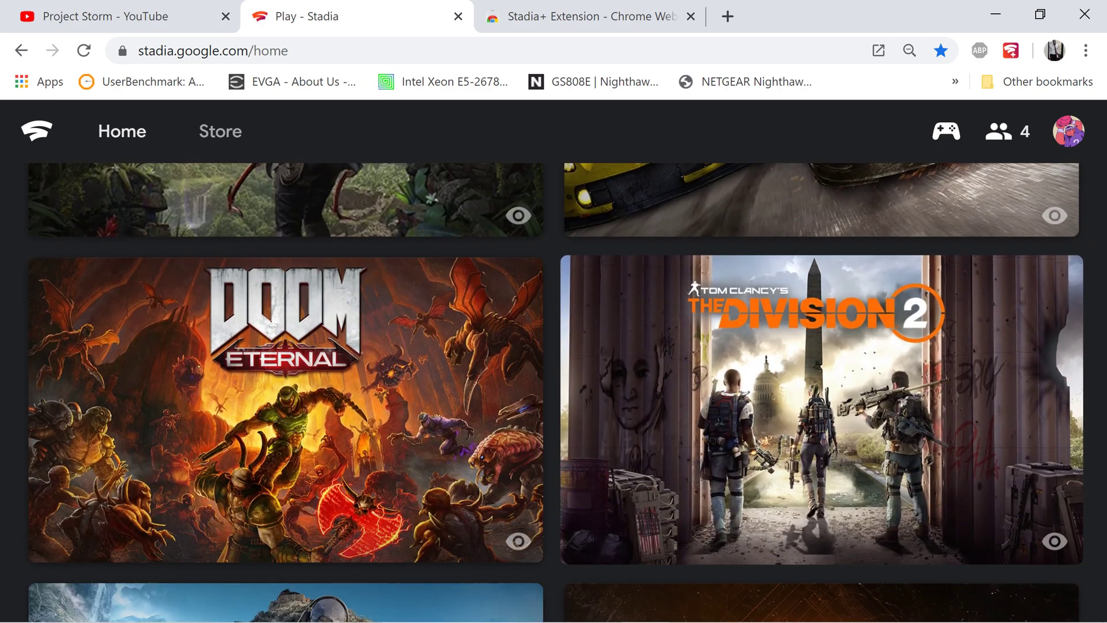
{"action": "left_click", "coordinate": [286, 410]}
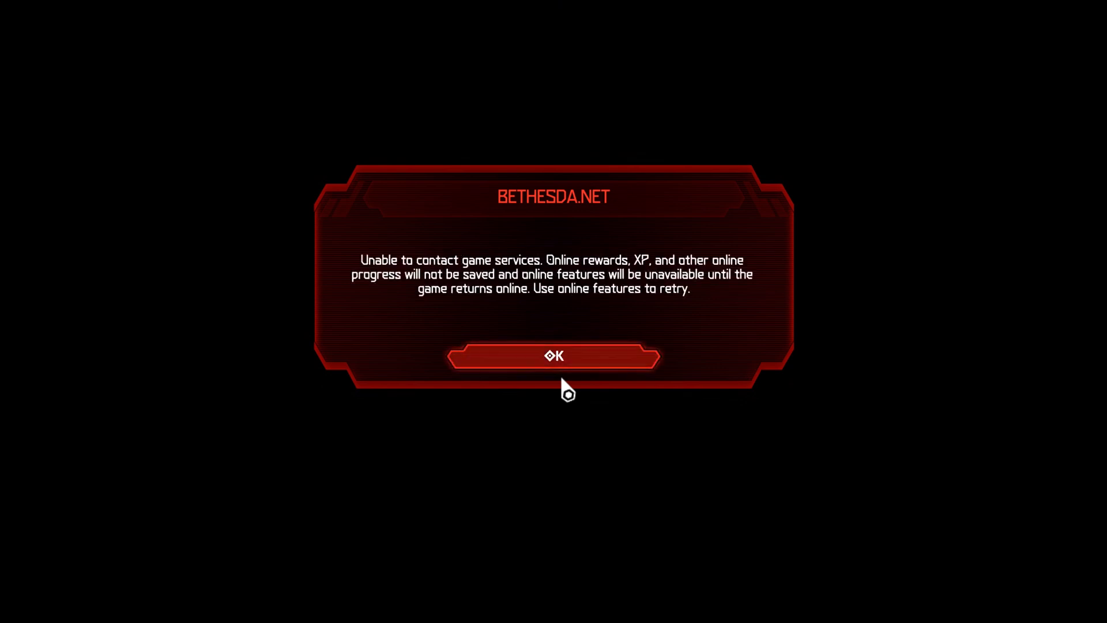
Step: Dismiss the Bethesda.net notice and continue the DOOM Eternal campaign from Game Slot 1 into the Cultist Base level
{"action": "left_click", "coordinate": [589, 360]}
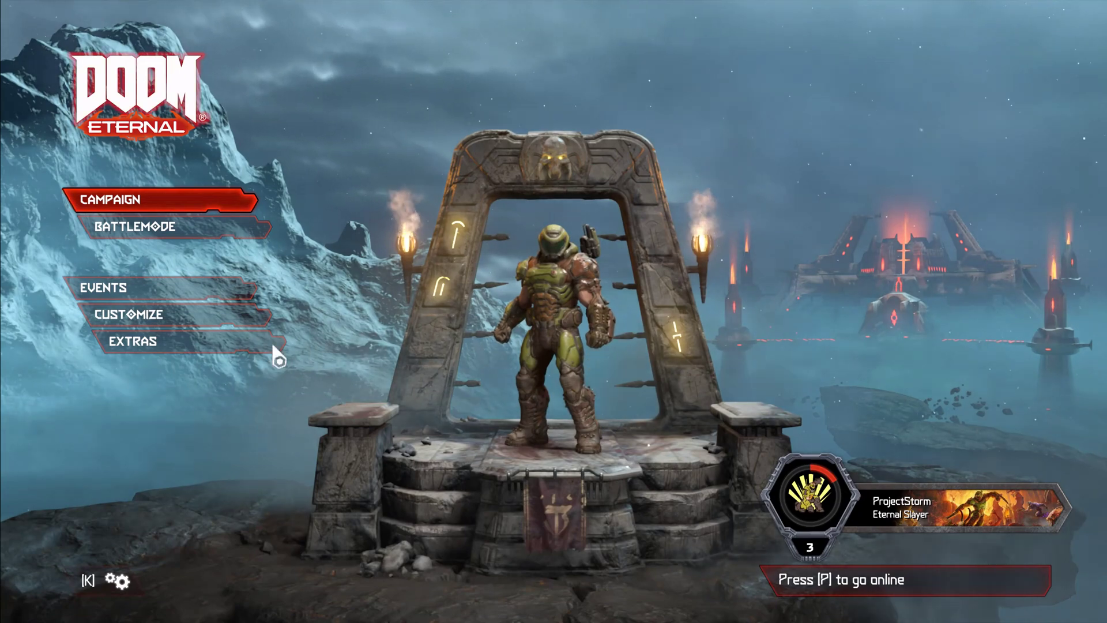
{"action": "left_click", "coordinate": [162, 207]}
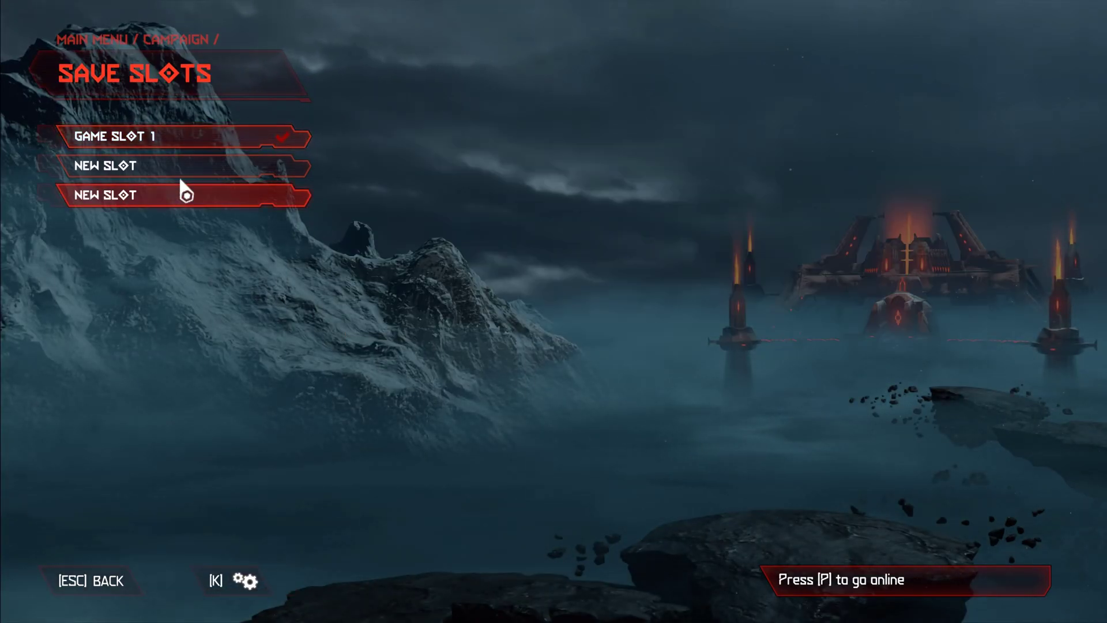
{"action": "left_click", "coordinate": [187, 138]}
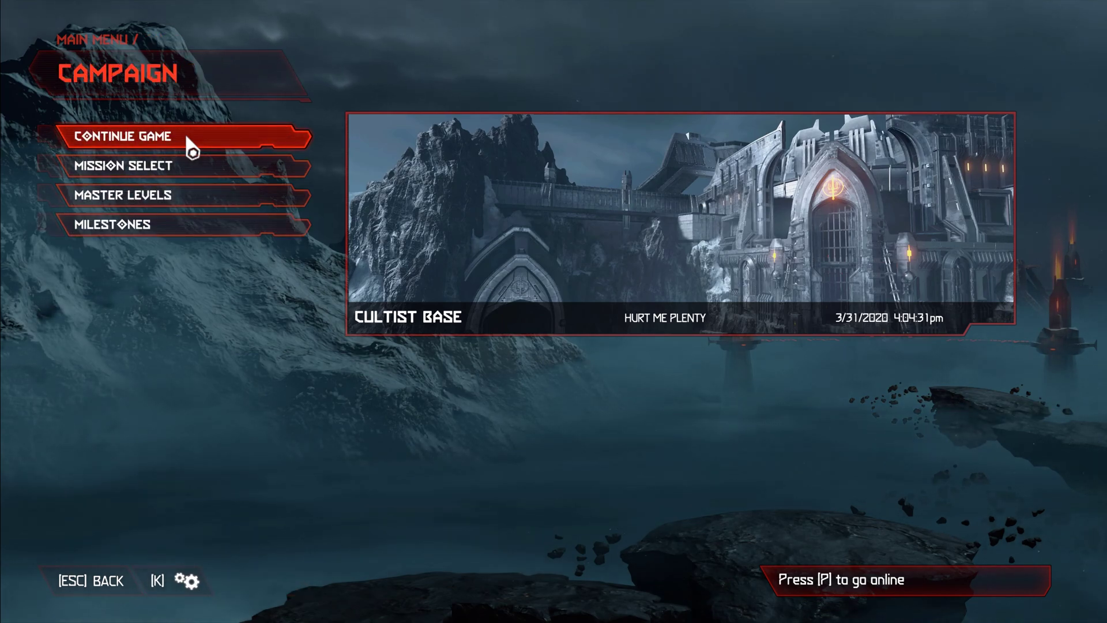
{"action": "left_click", "coordinate": [191, 140]}
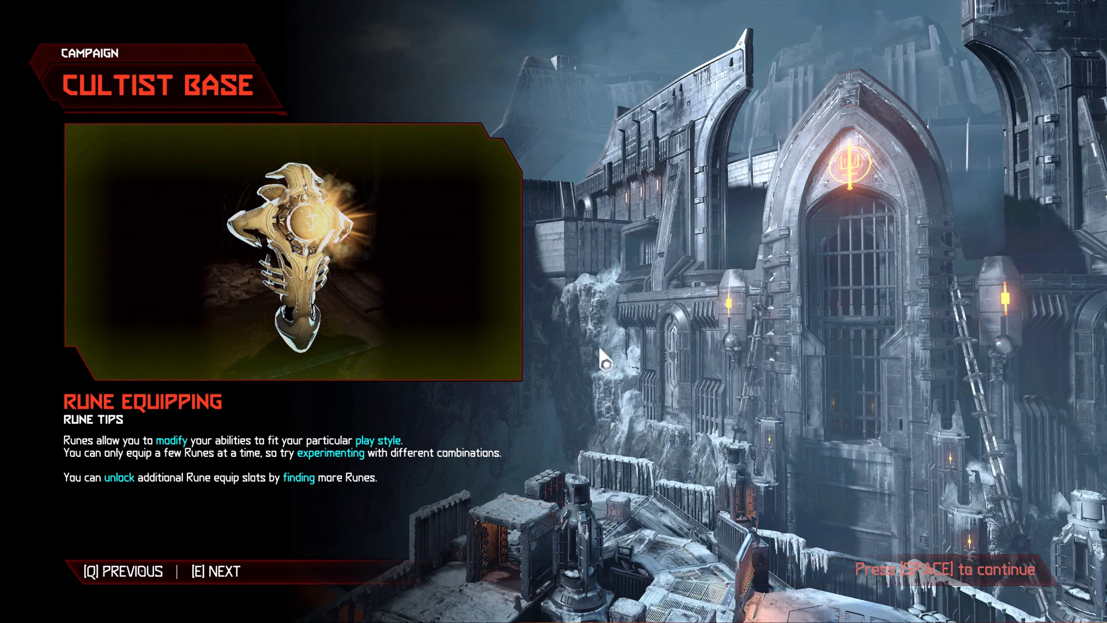
{"action": "key", "text": "space"}
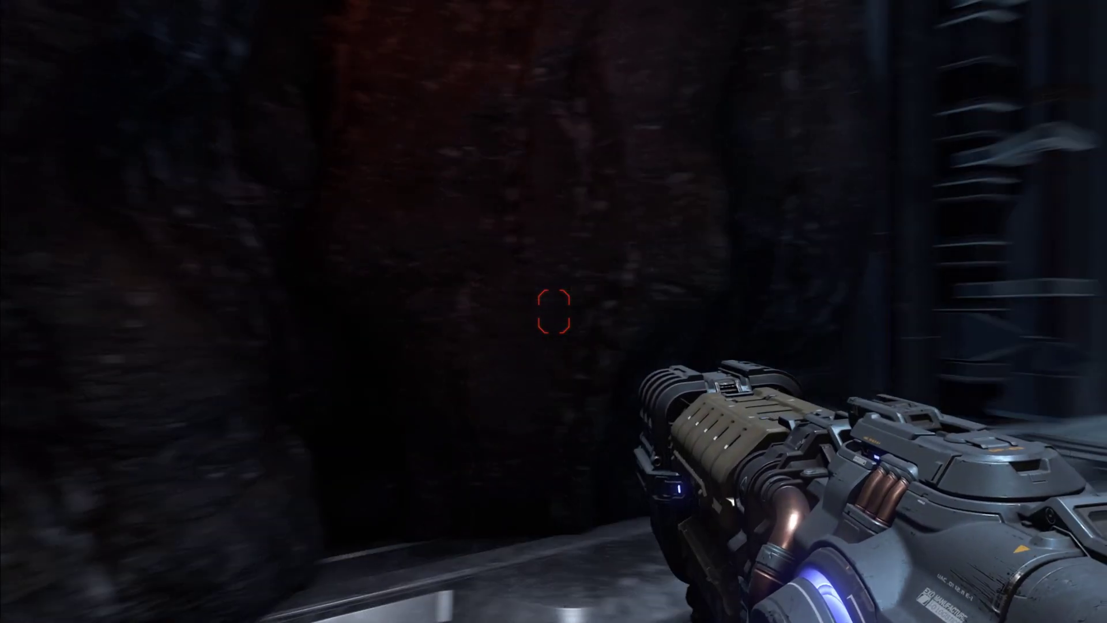
{"action": "key", "text": "w"}
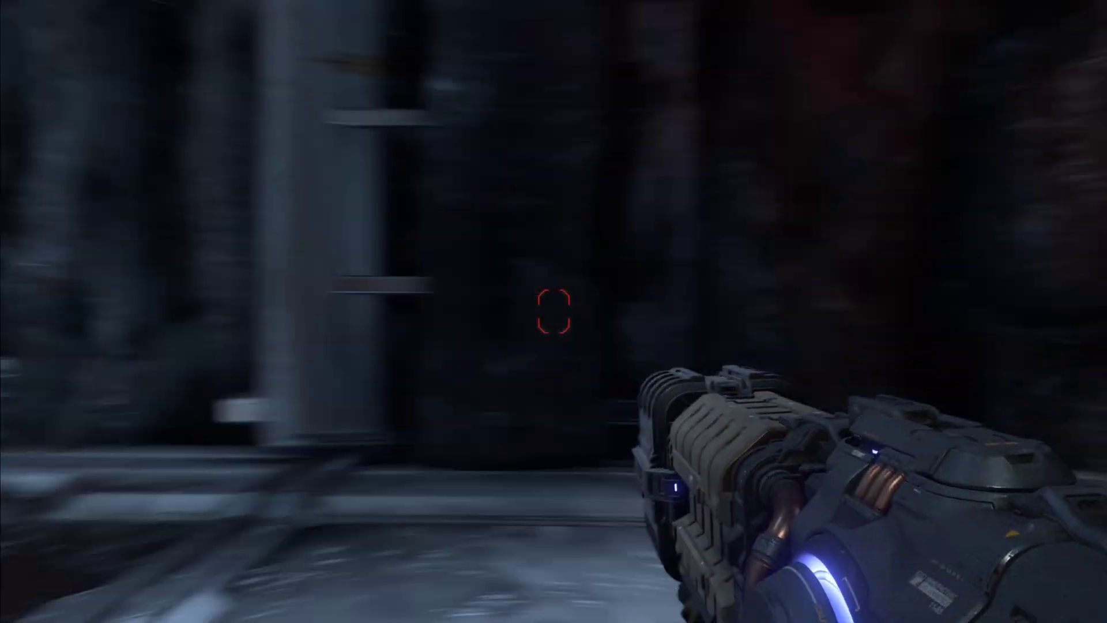
{"action": "key", "text": "d"}
{"action": "key", "text": "w"}
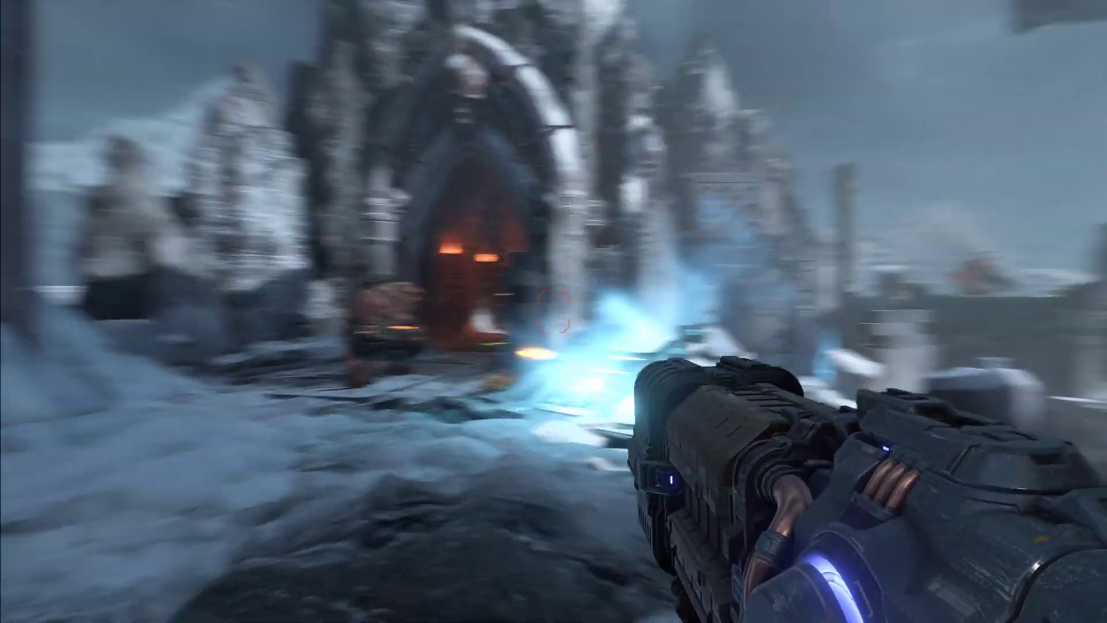
{"action": "left_click", "coordinate": [553, 311]}
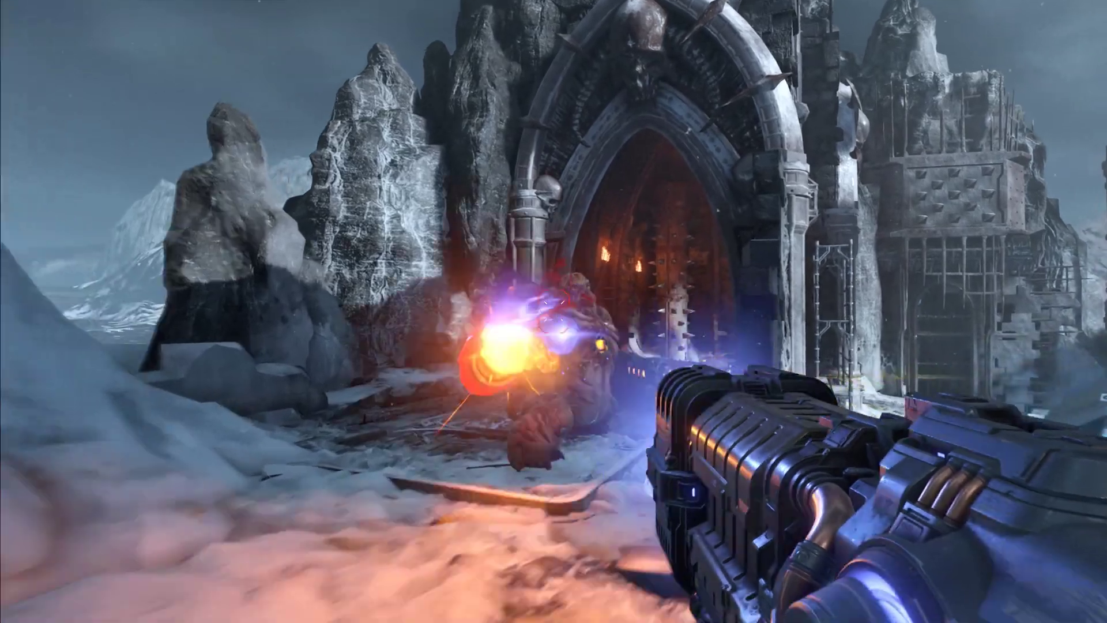
{"action": "key", "text": "s"}
{"action": "left_click", "coordinate": [554, 311]}
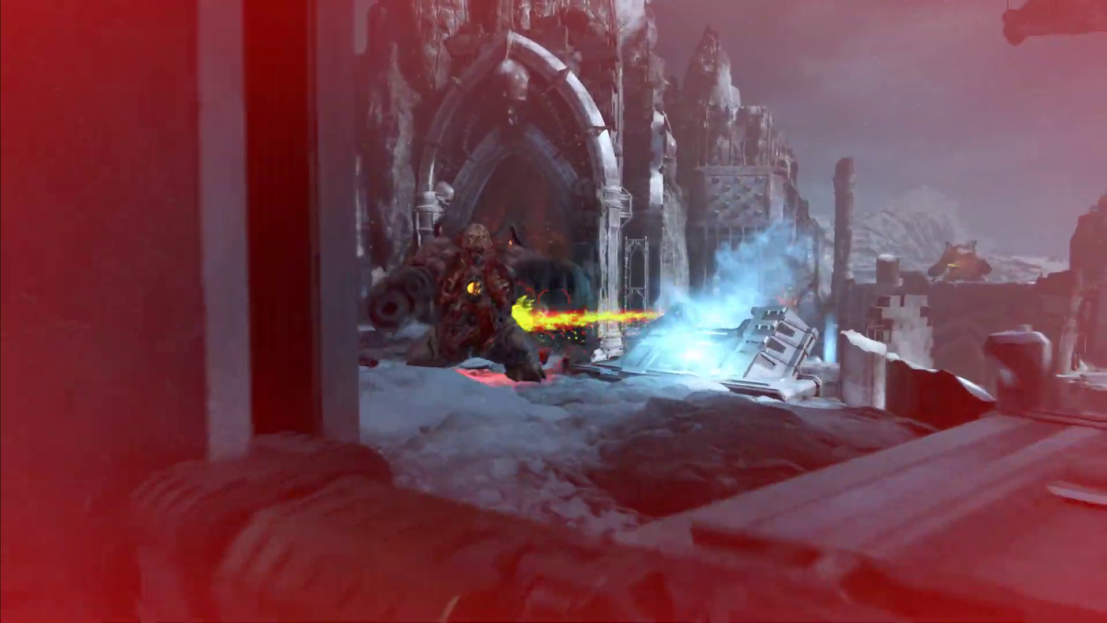
{"action": "key", "text": "w"}
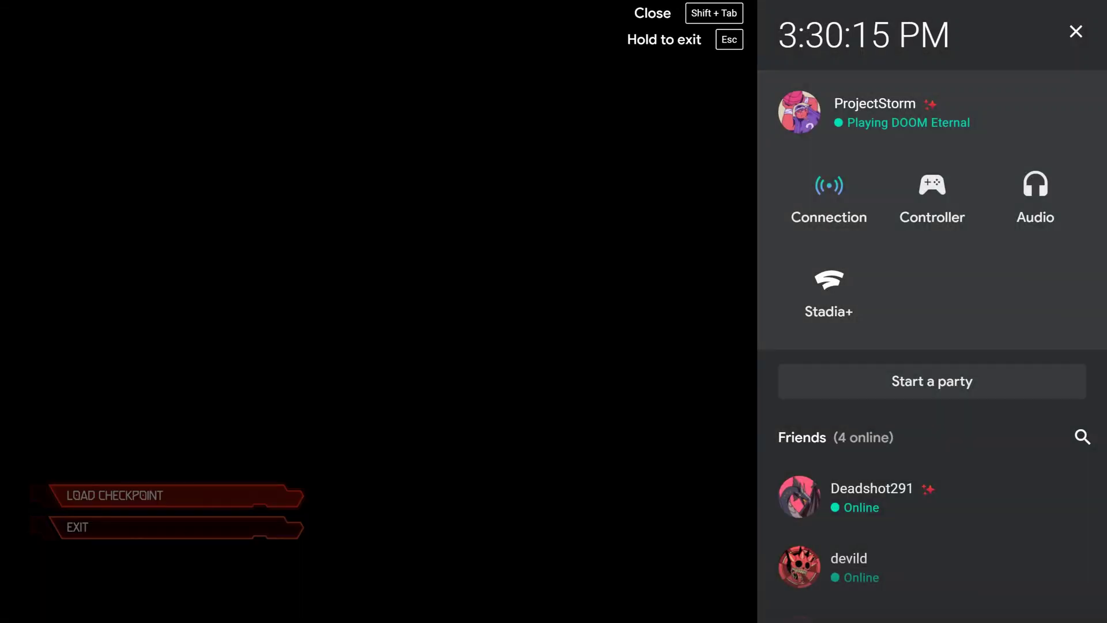
Step: Check the Connection details for DOOM Eternal in the in-game Stadia menu and leave the page
{"action": "left_click", "coordinate": [828, 200]}
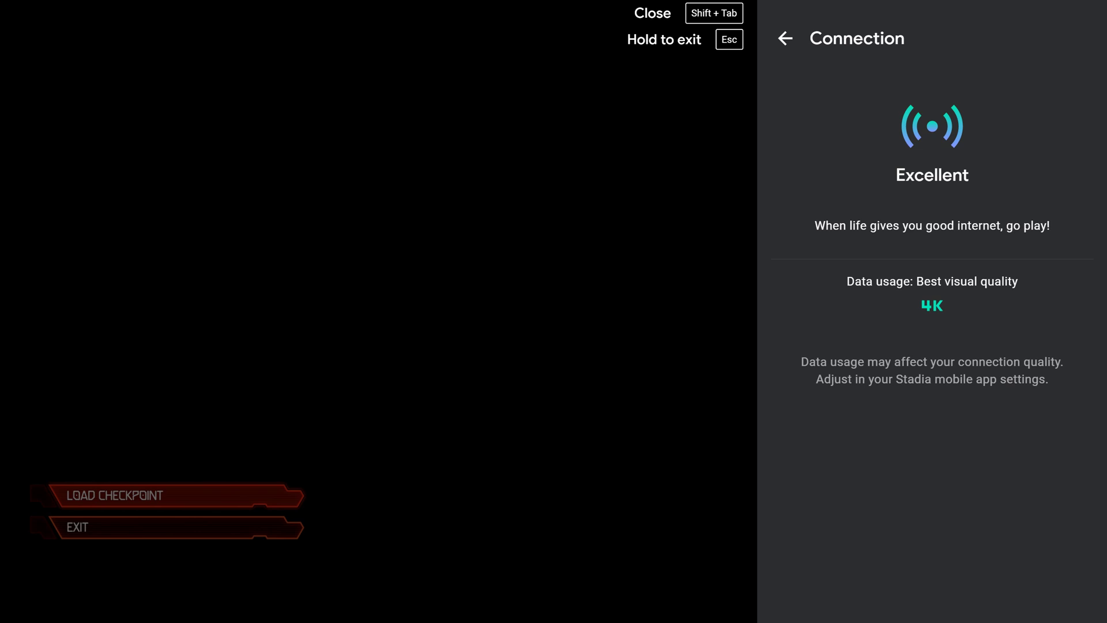
{"action": "key", "text": "Up"}
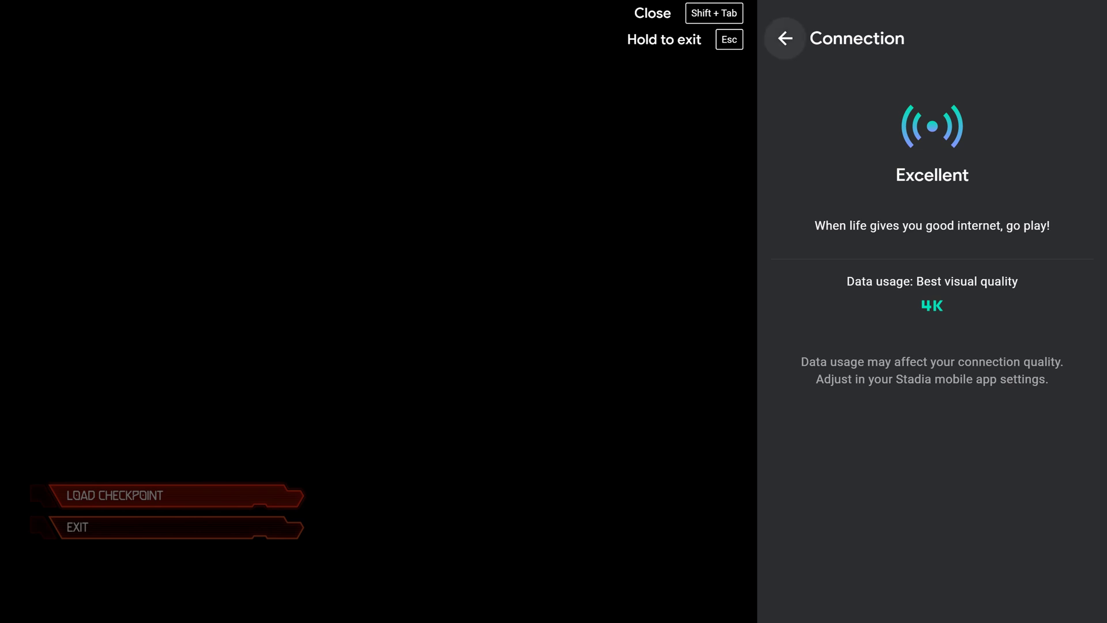
{"action": "key", "text": "Return"}
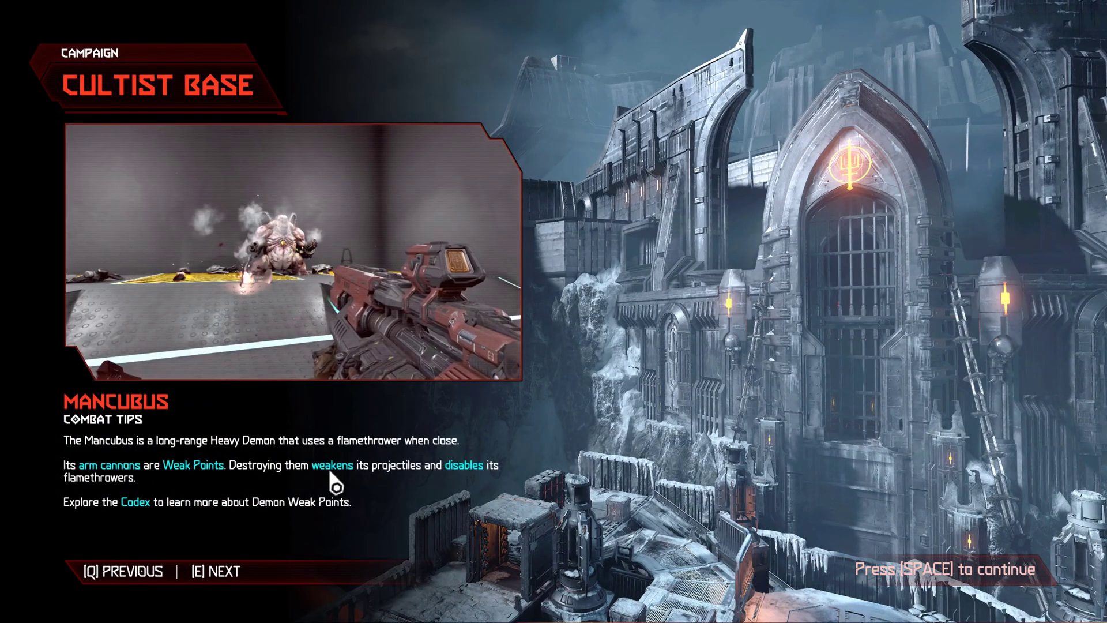
Step: Resume the Cultist Base level from its loading screen and move forward
{"action": "key", "text": "space"}
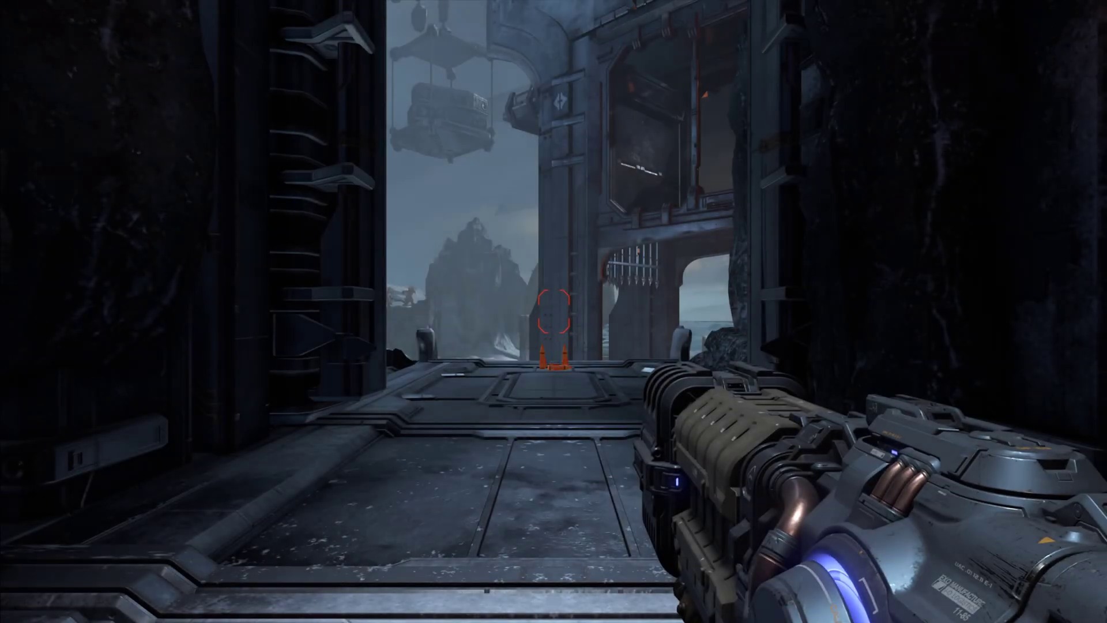
{"action": "key", "text": "w"}
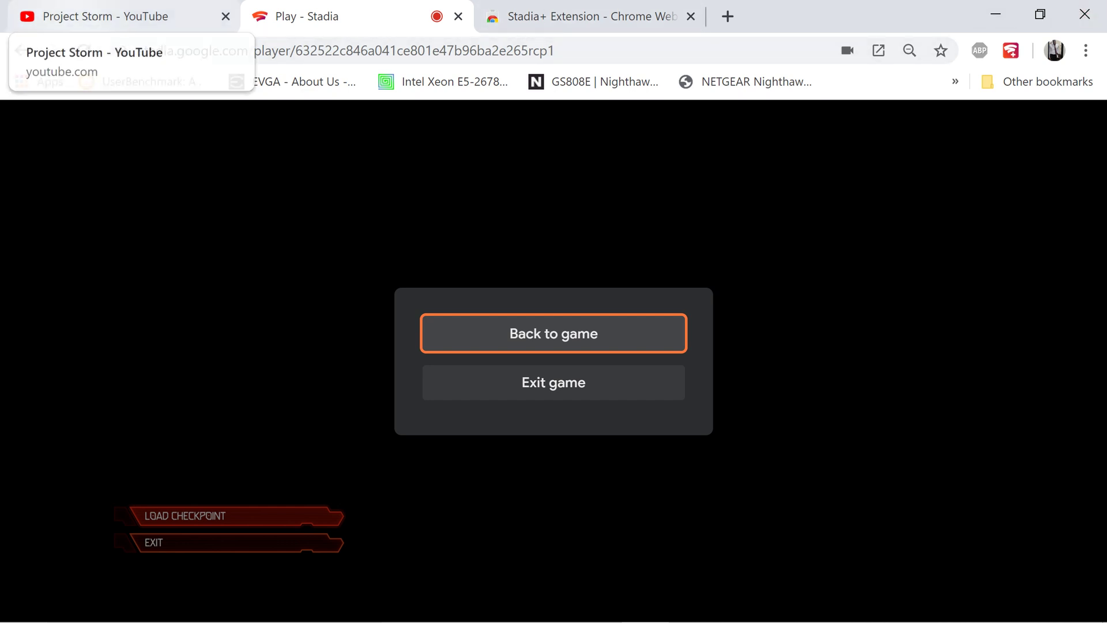
Step: Switch to the open Project Storm YouTube channel page and look over its home section
{"action": "left_click", "coordinate": [115, 17]}
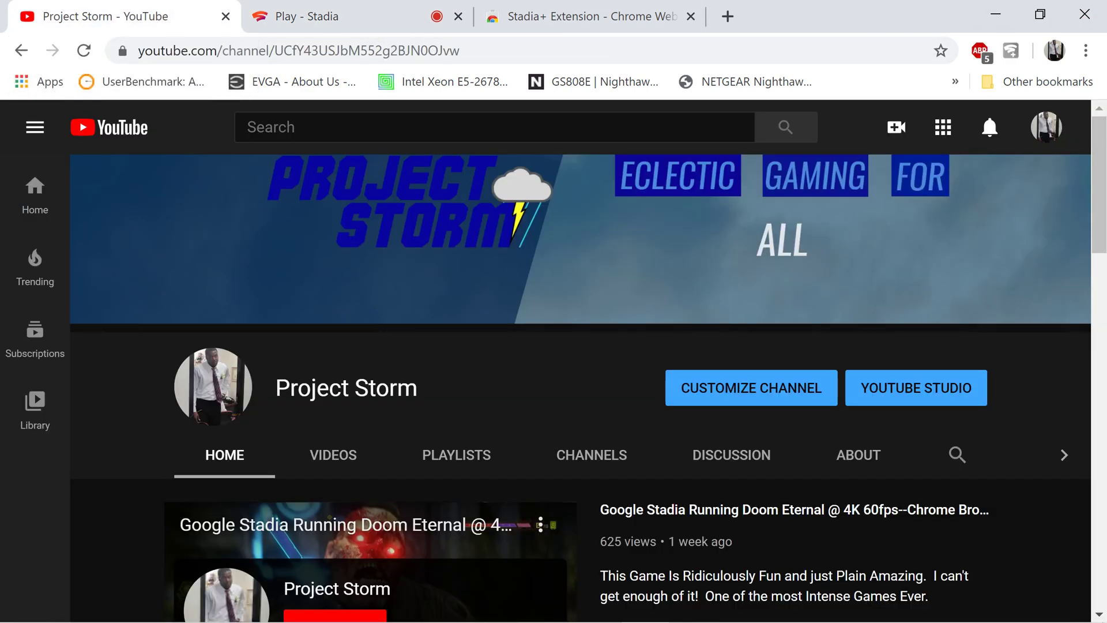
{"action": "scroll", "coordinate": [576, 369], "scroll_direction": "down", "scroll_amount": 4}
{"action": "scroll", "coordinate": [576, 369], "scroll_direction": "up", "scroll_amount": 3}
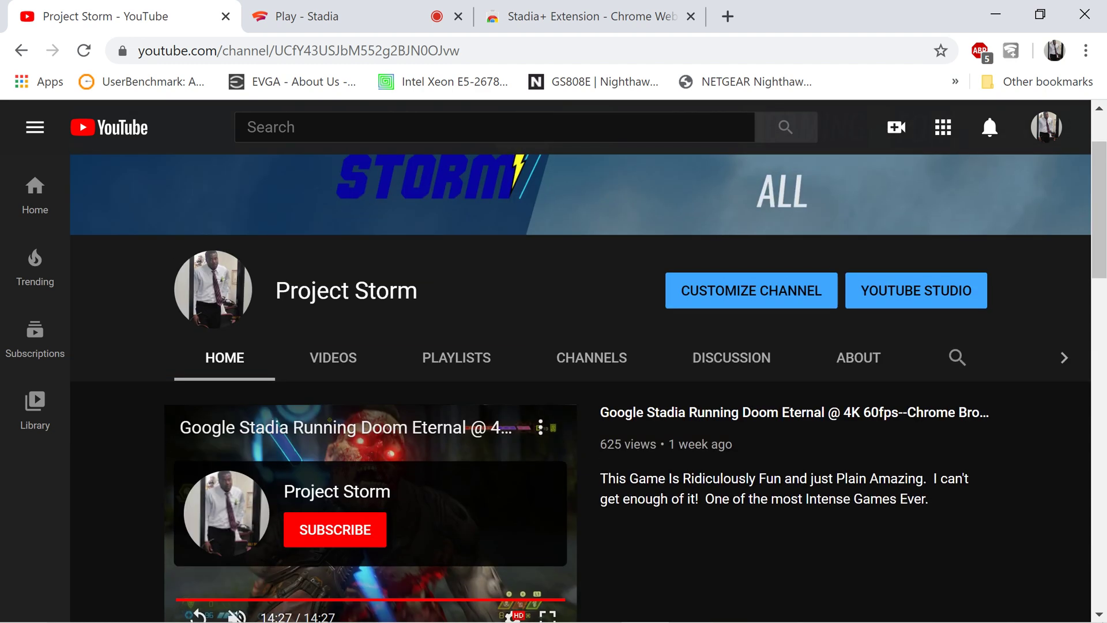